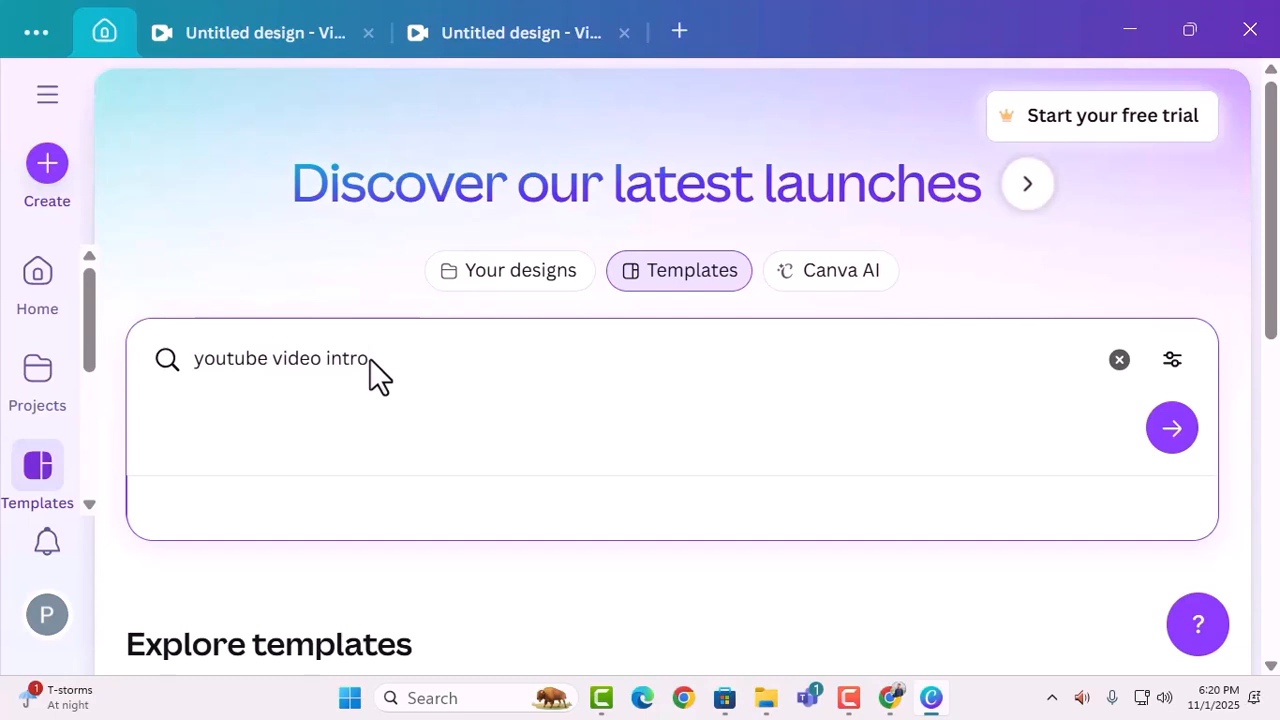
# Step: Search the templates for "youtube video intro" and browse the resulting designs
pyautogui.press('Return')
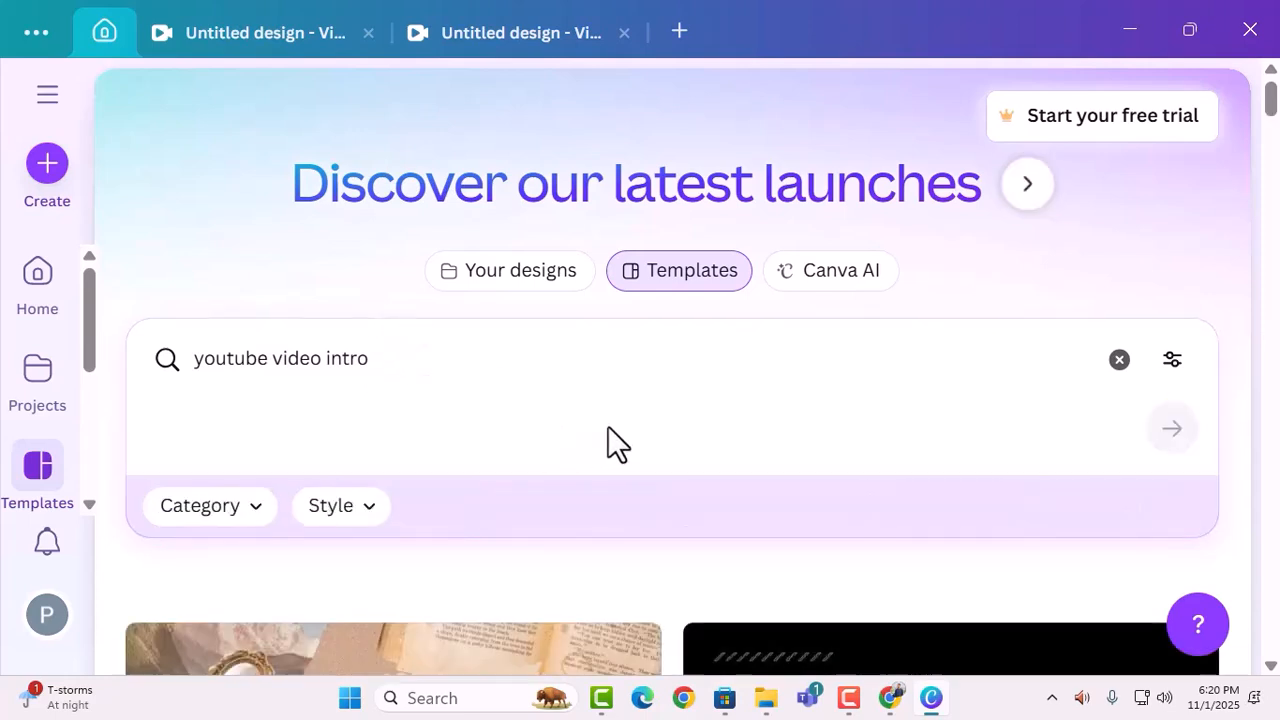
pyautogui.scroll(-4, 608, 443)
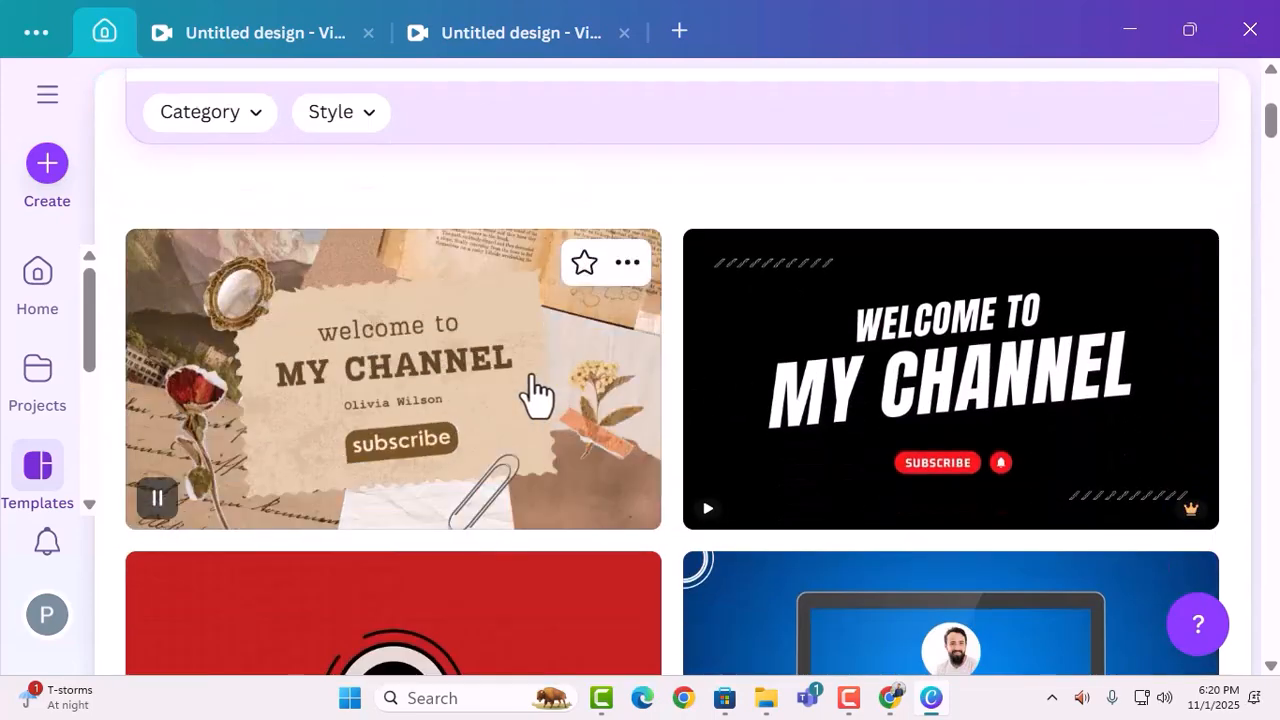
pyautogui.scroll(-3, 537, 393)
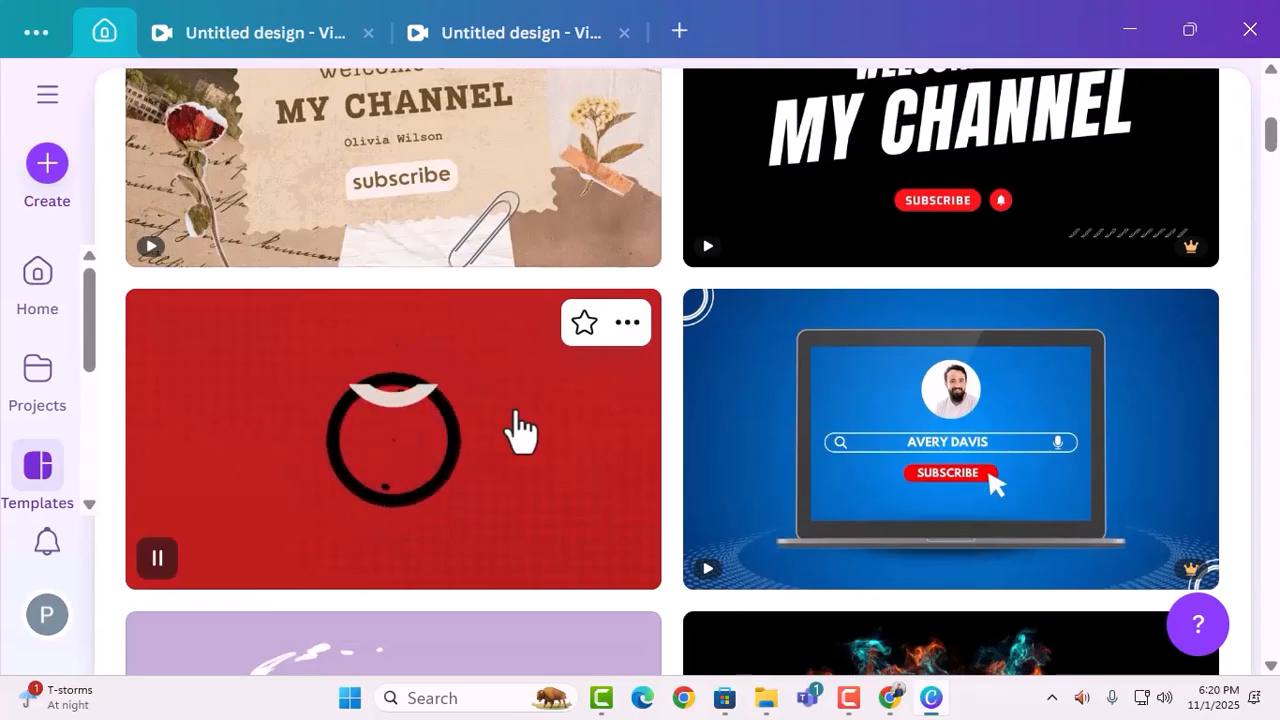
pyautogui.scroll(3, 520, 430)
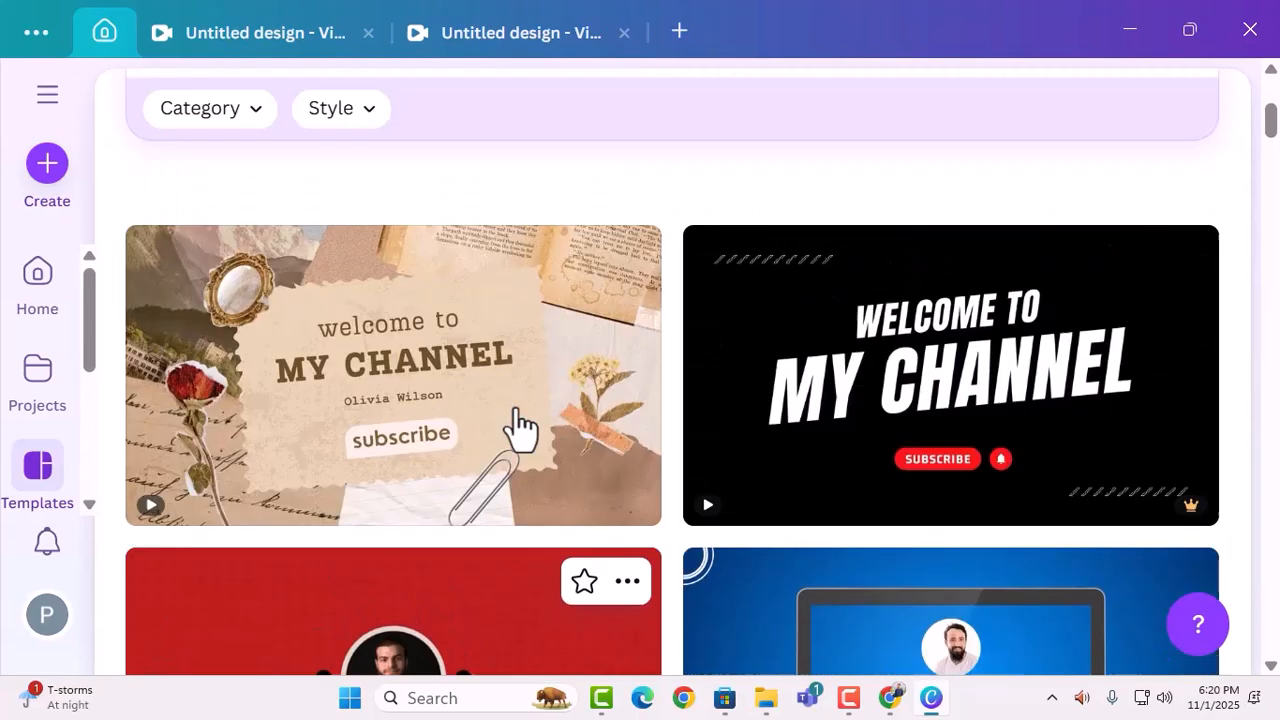
pyautogui.scroll(-3, 880, 405)
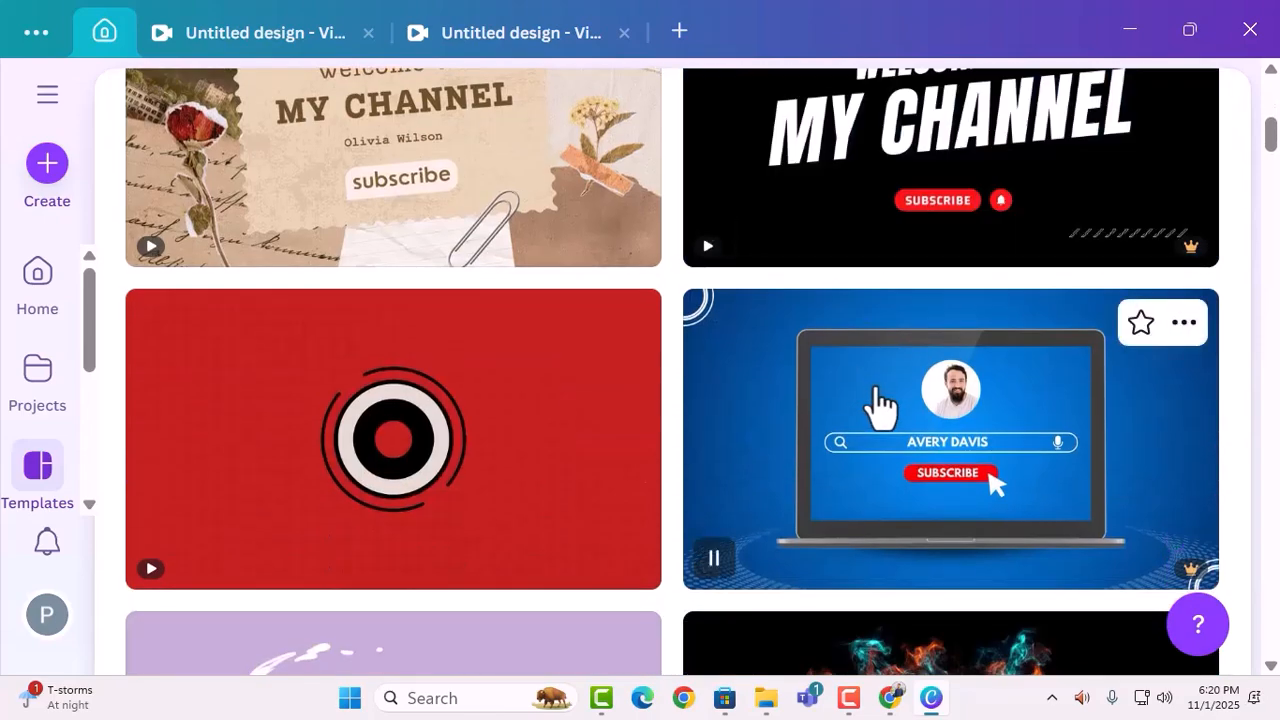
pyautogui.scroll(-4, 857, 443)
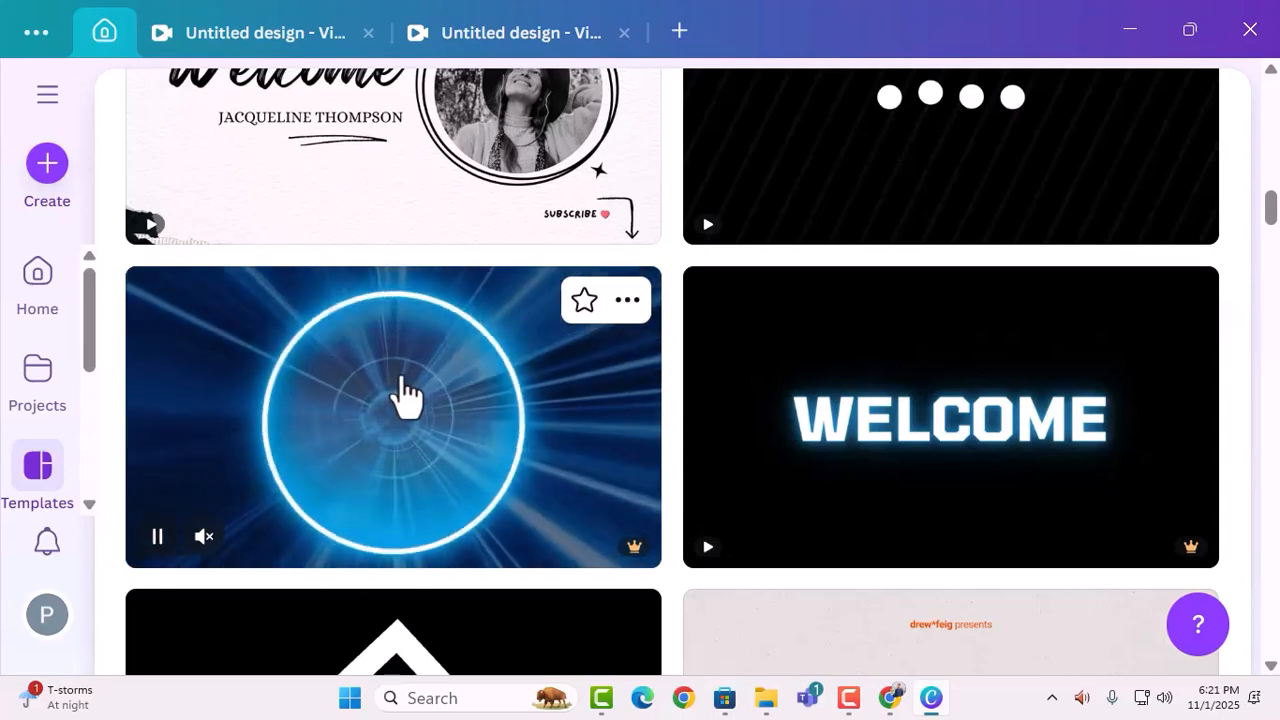
# Step: Preview the Dark Blue Animated Business Technology YouTube Video Intro template and browse its similar designs, closing the preview when done
pyautogui.click(627, 302)
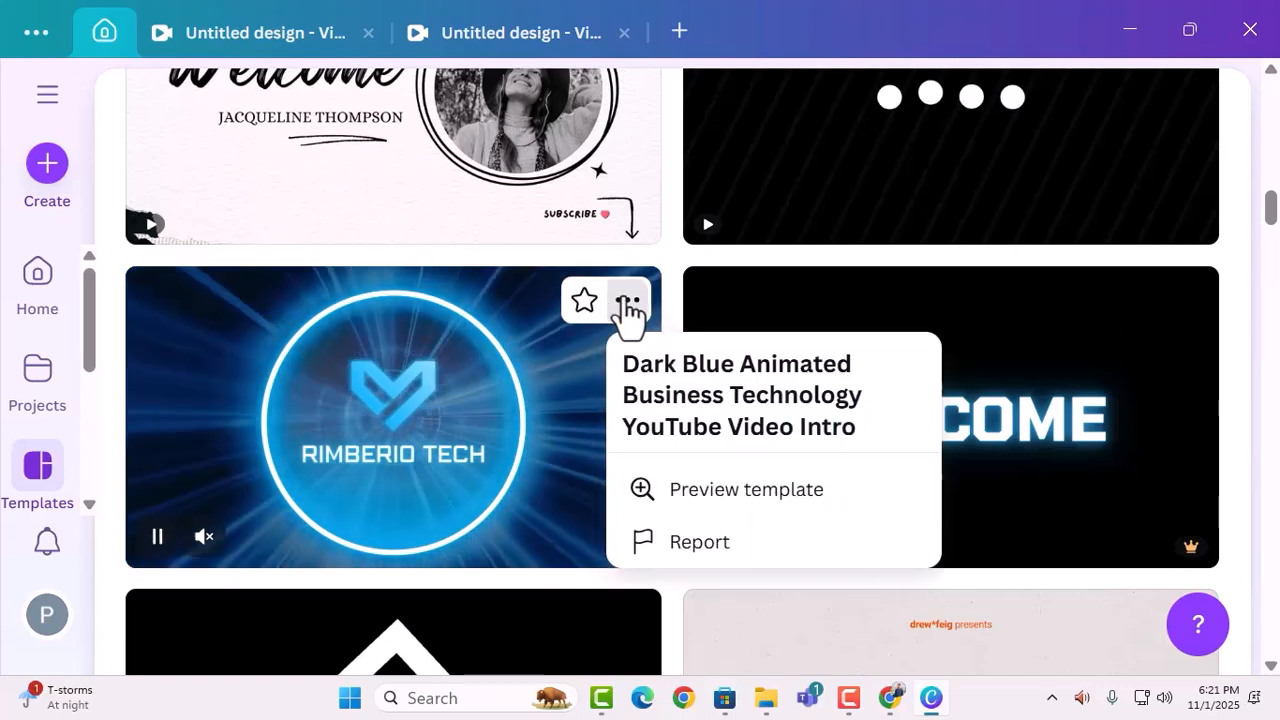
pyautogui.scroll(-2, 714, 523)
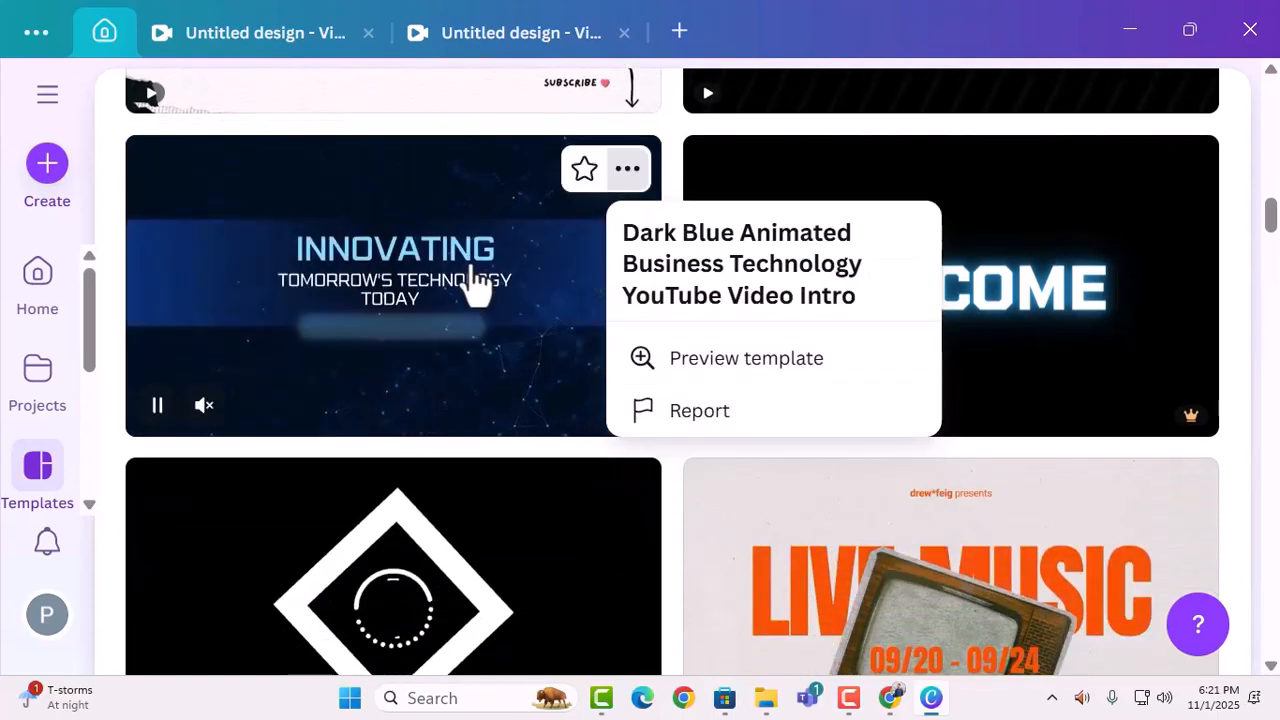
pyautogui.click(470, 340)
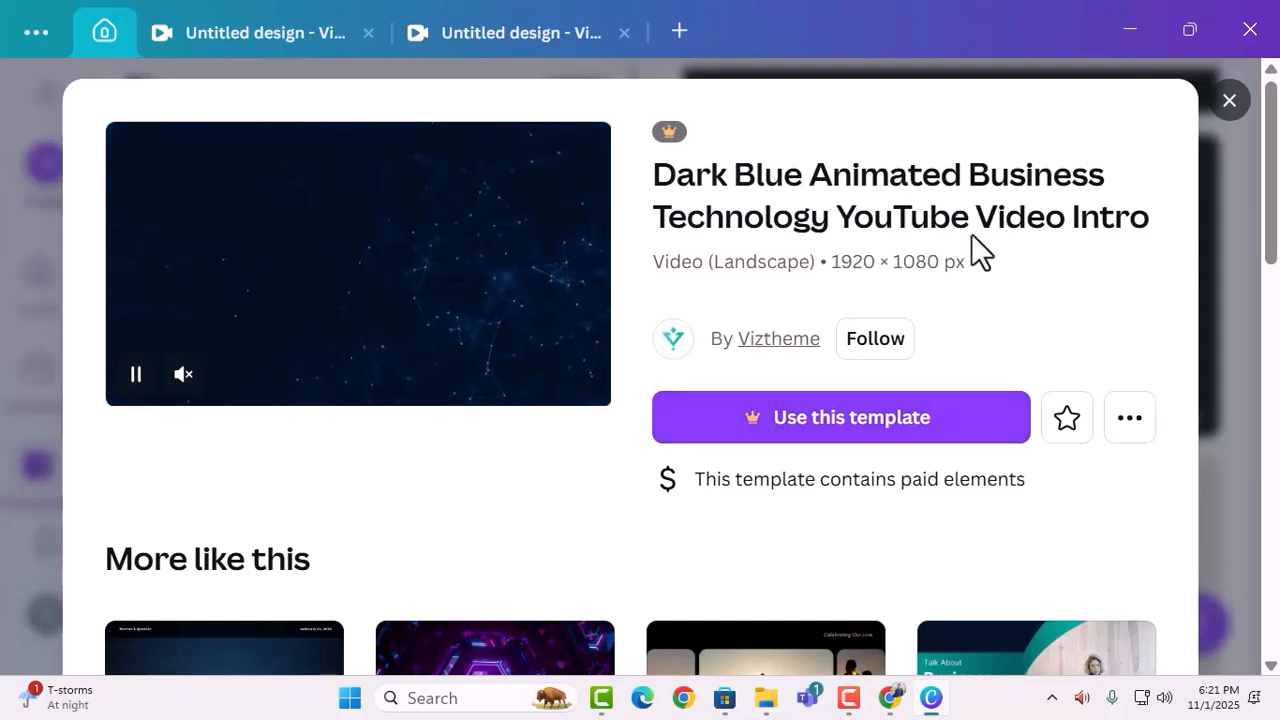
pyautogui.scroll(-4, 562, 512)
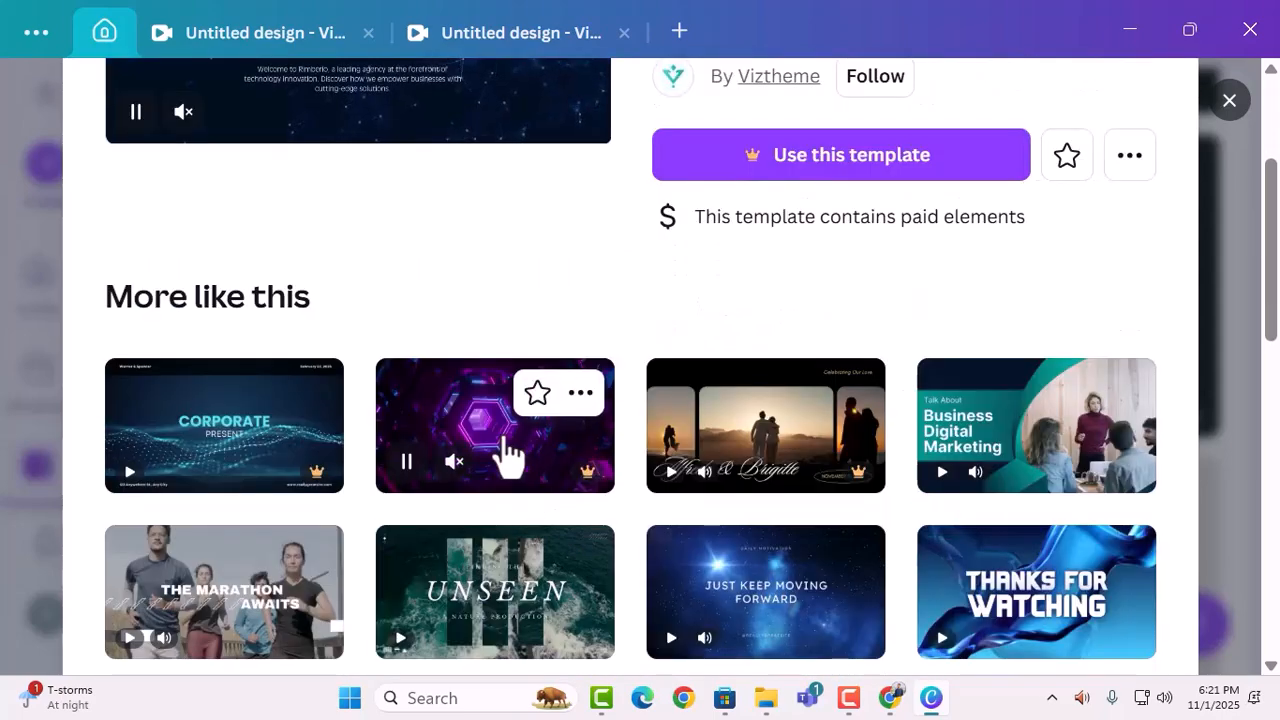
pyautogui.scroll(-4, 546, 458)
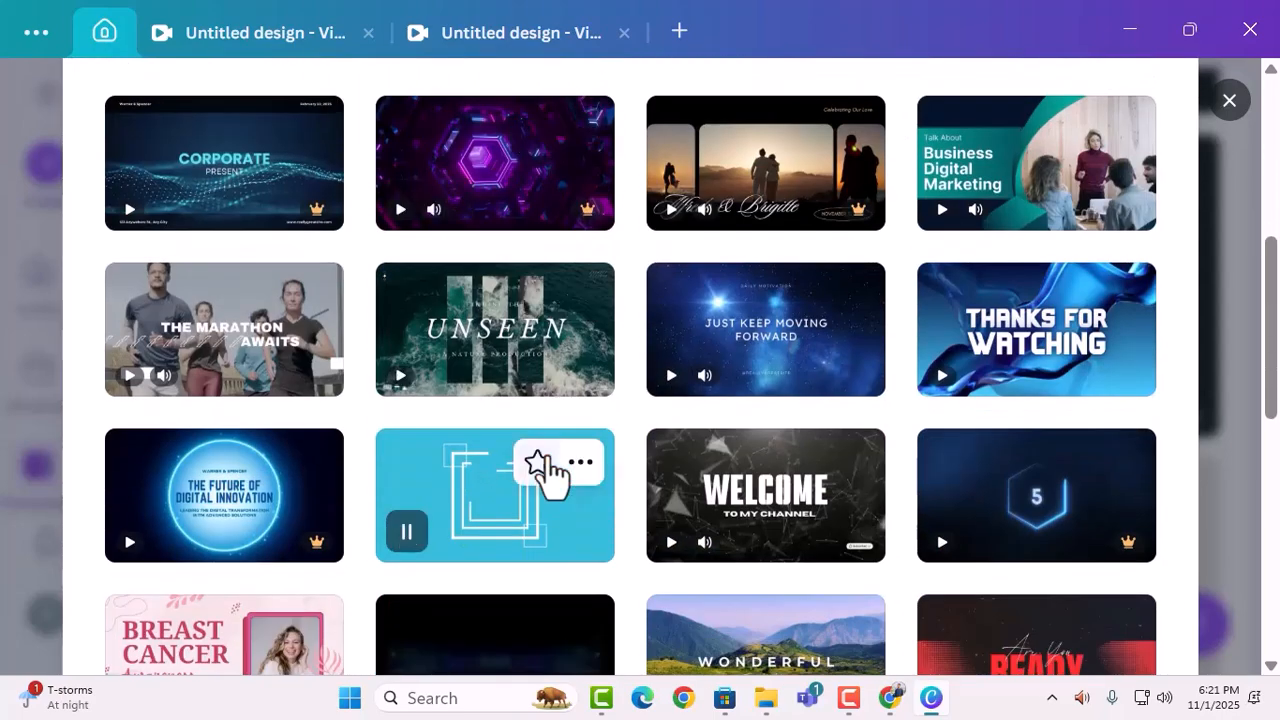
pyautogui.press('Escape')
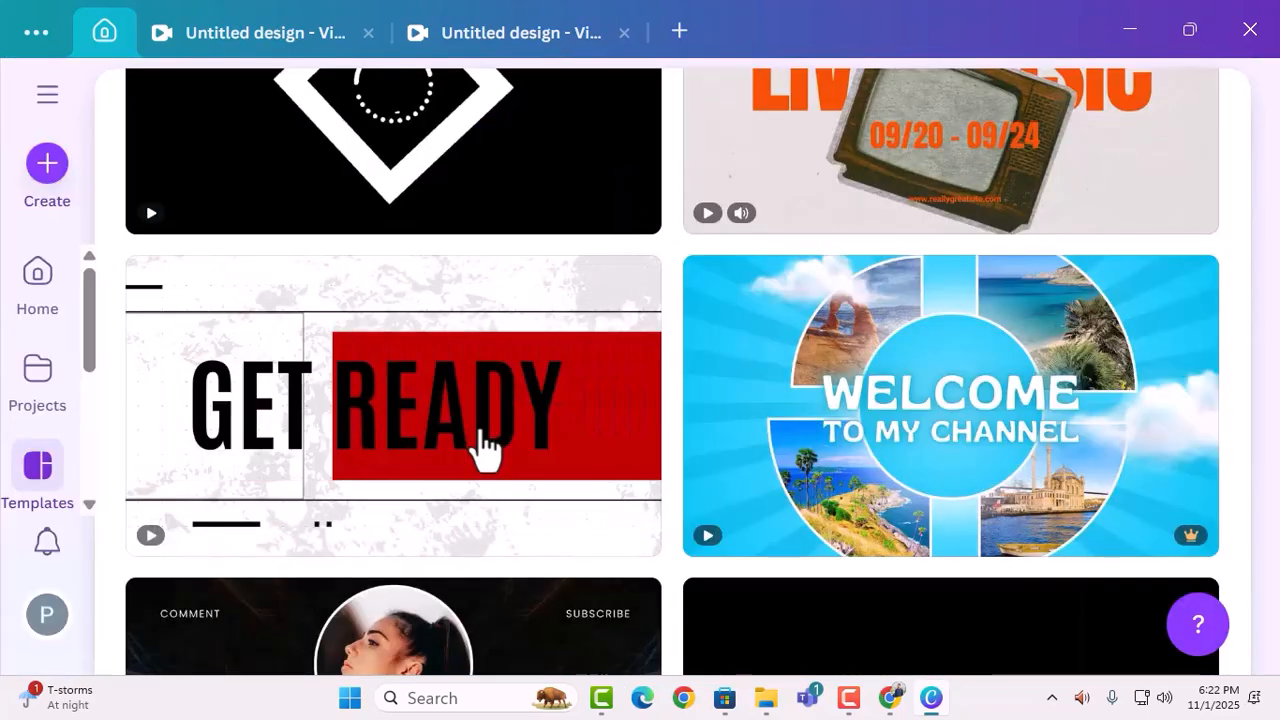
# Step: Open the red and white "Get Ready" intro template from the search results
pyautogui.click(485, 450)
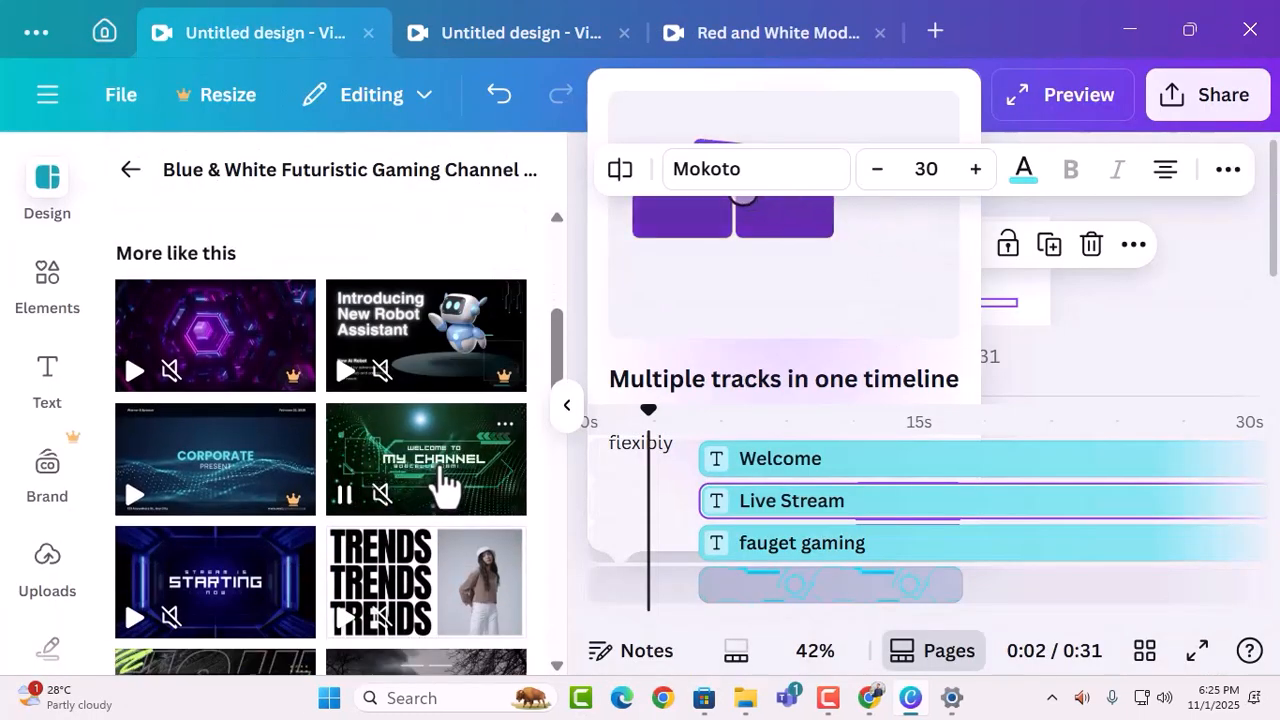
# Step: Apply the full style of the Green and White Futuristic Gamming Channel Youtube Intro template to the page
pyautogui.rightClick(443, 480)
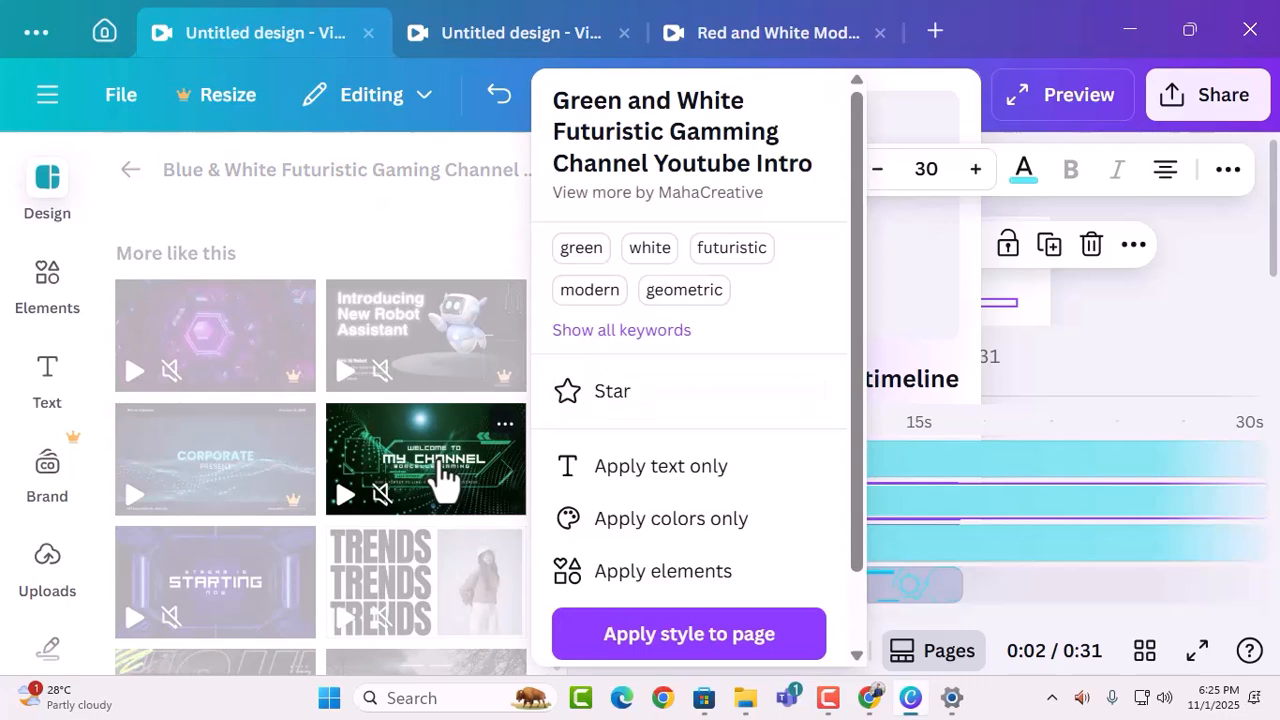
pyautogui.scroll(-1, 700, 505)
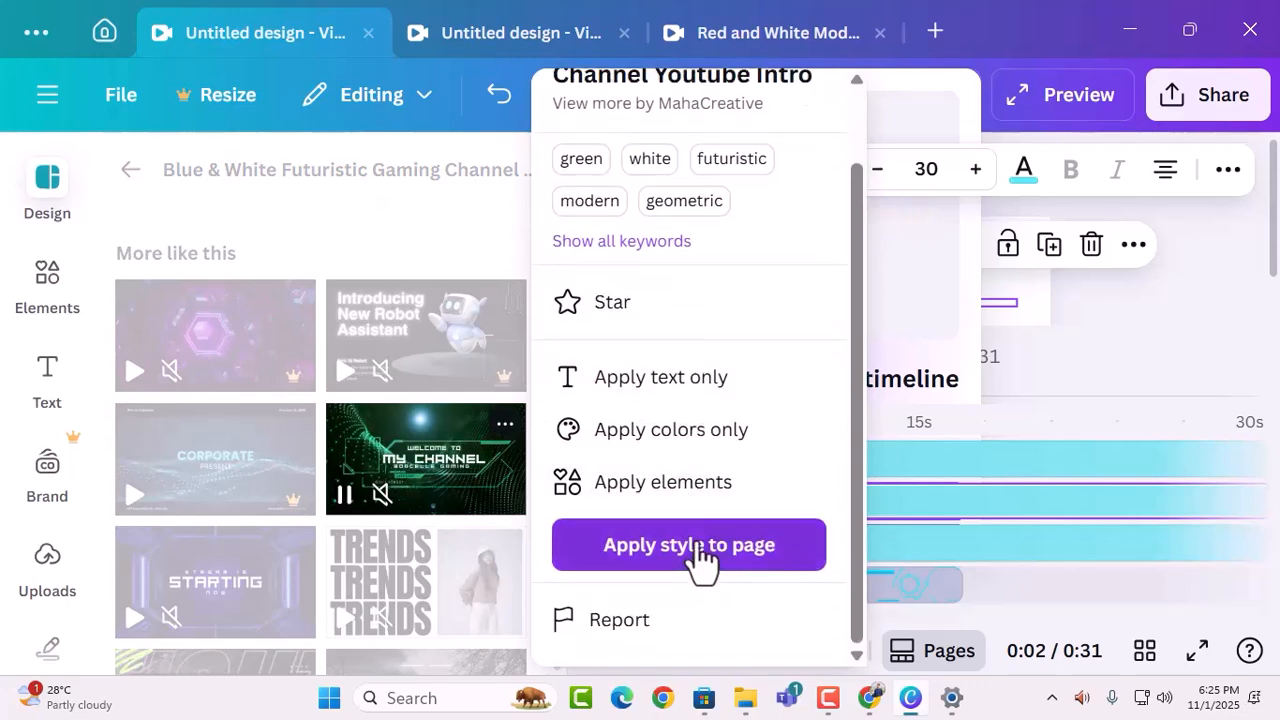
pyautogui.click(700, 548)
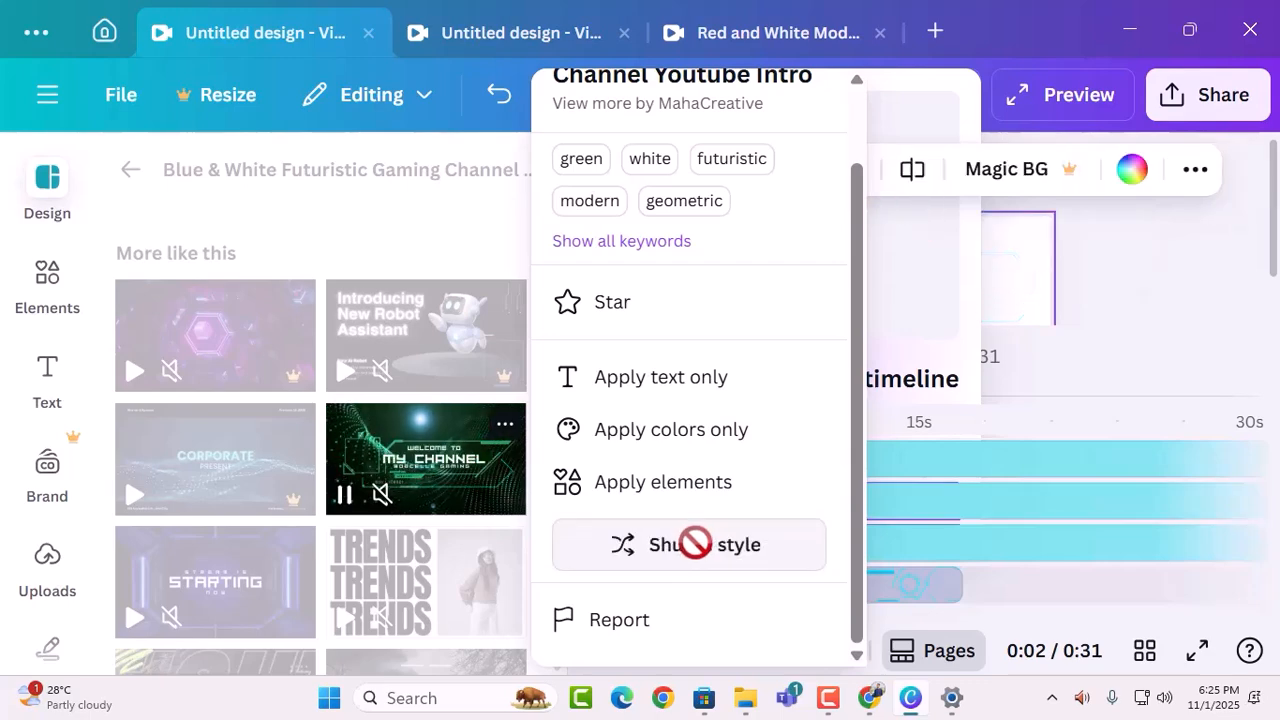
# Step: Review the text, color, element and style application options of the green and white futuristic gaming intro template
pyautogui.click(509, 423)
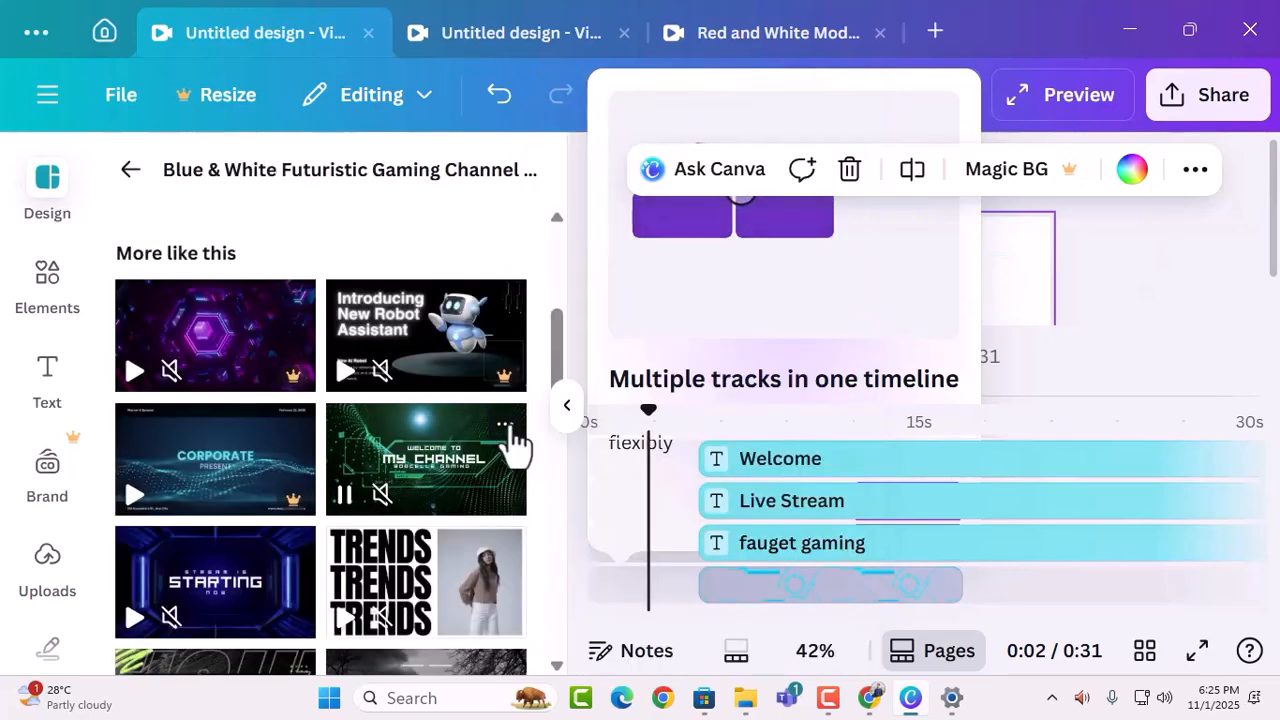
pyautogui.click(509, 426)
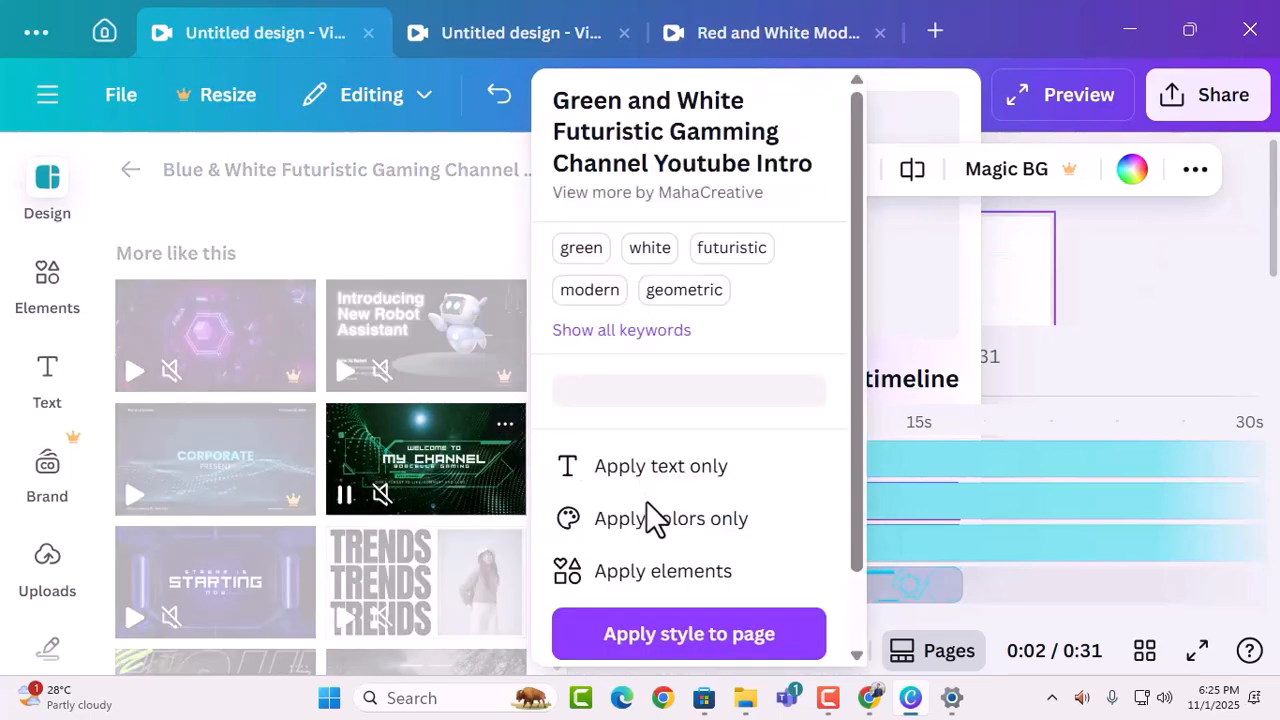
pyautogui.scroll(-1, 648, 504)
pyautogui.scroll(1, 680, 472)
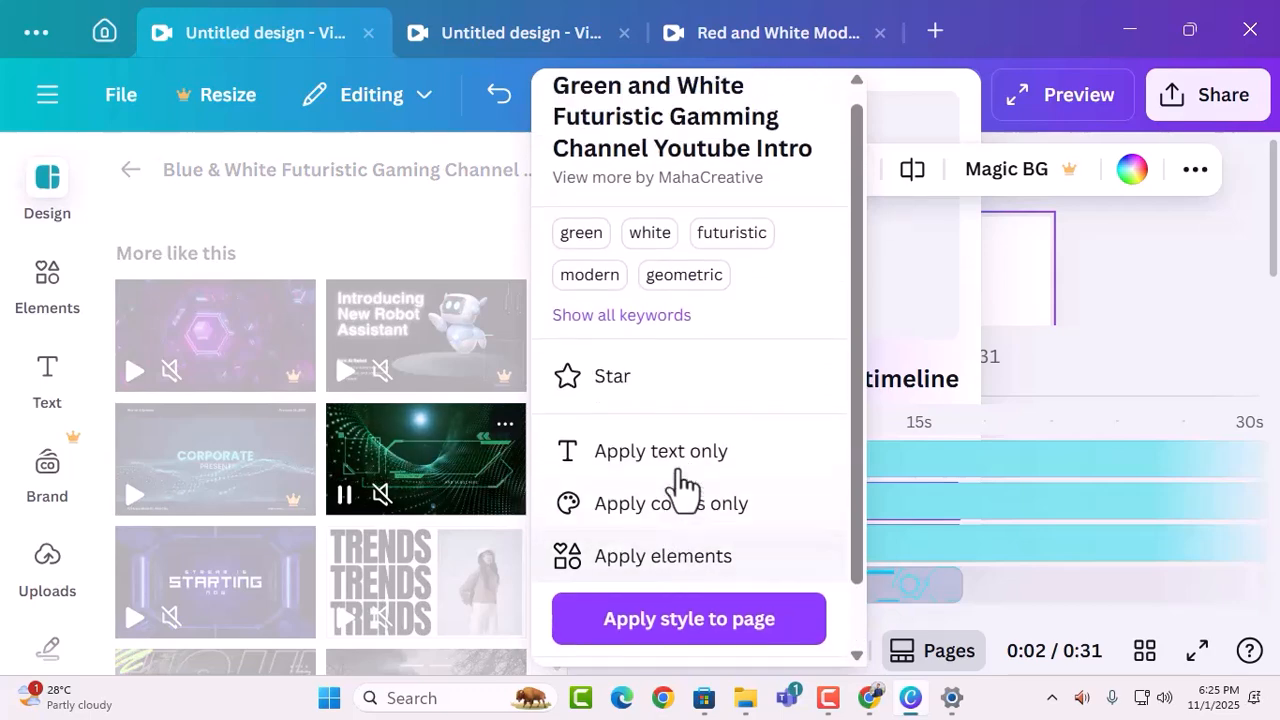
pyautogui.click(1166, 293)
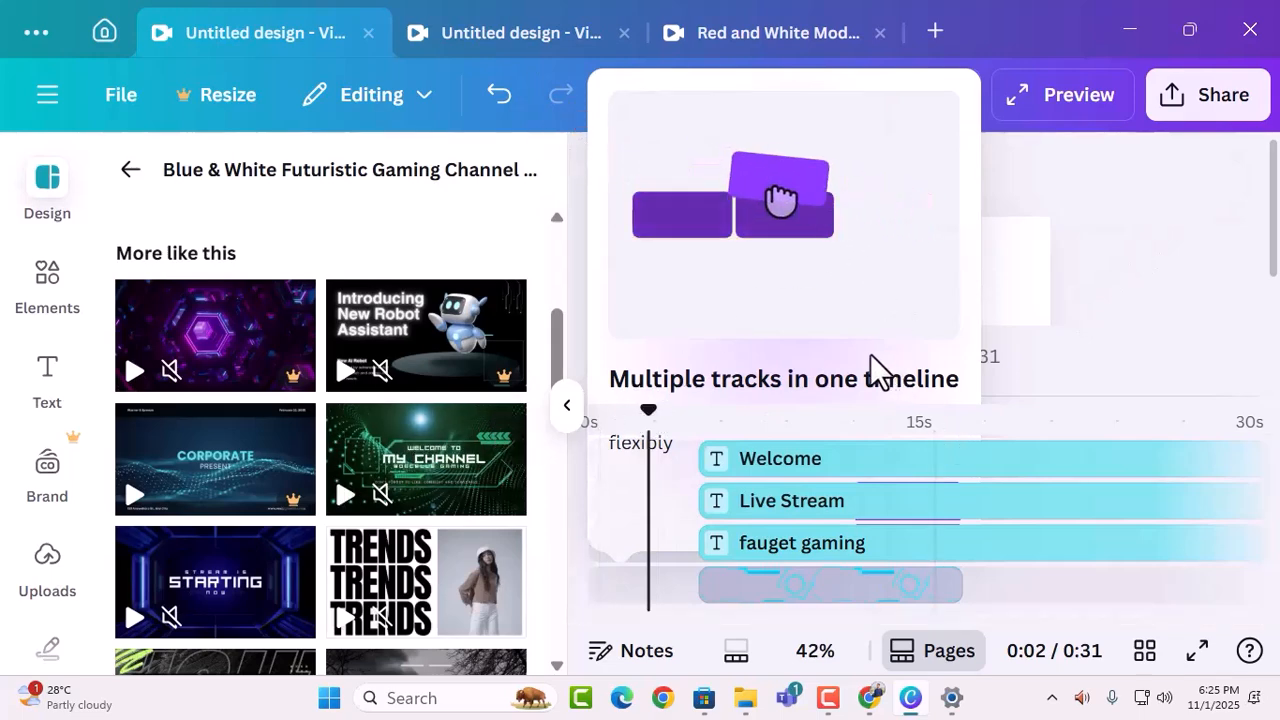
# Step: Dismiss the multiple-tracks tip and delete the blank 5.0s clip at the start of the timeline
pyautogui.scroll(-3, 857, 606)
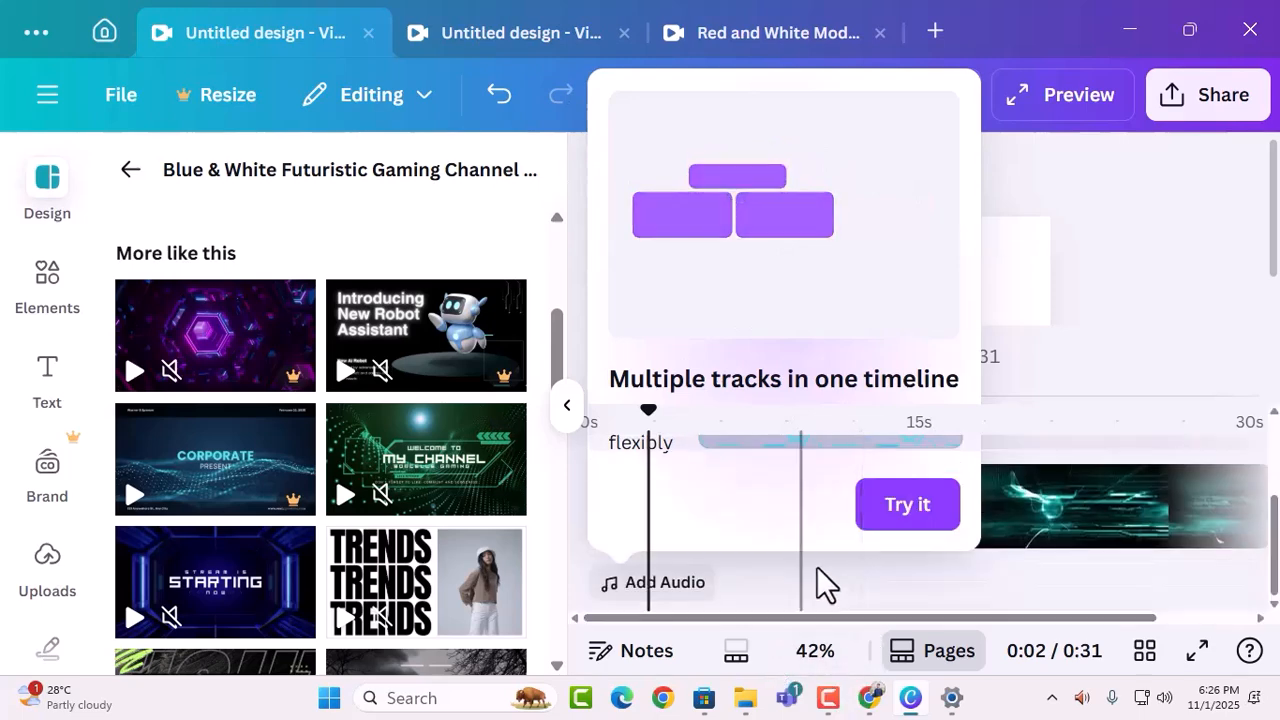
pyautogui.scroll(3, 843, 572)
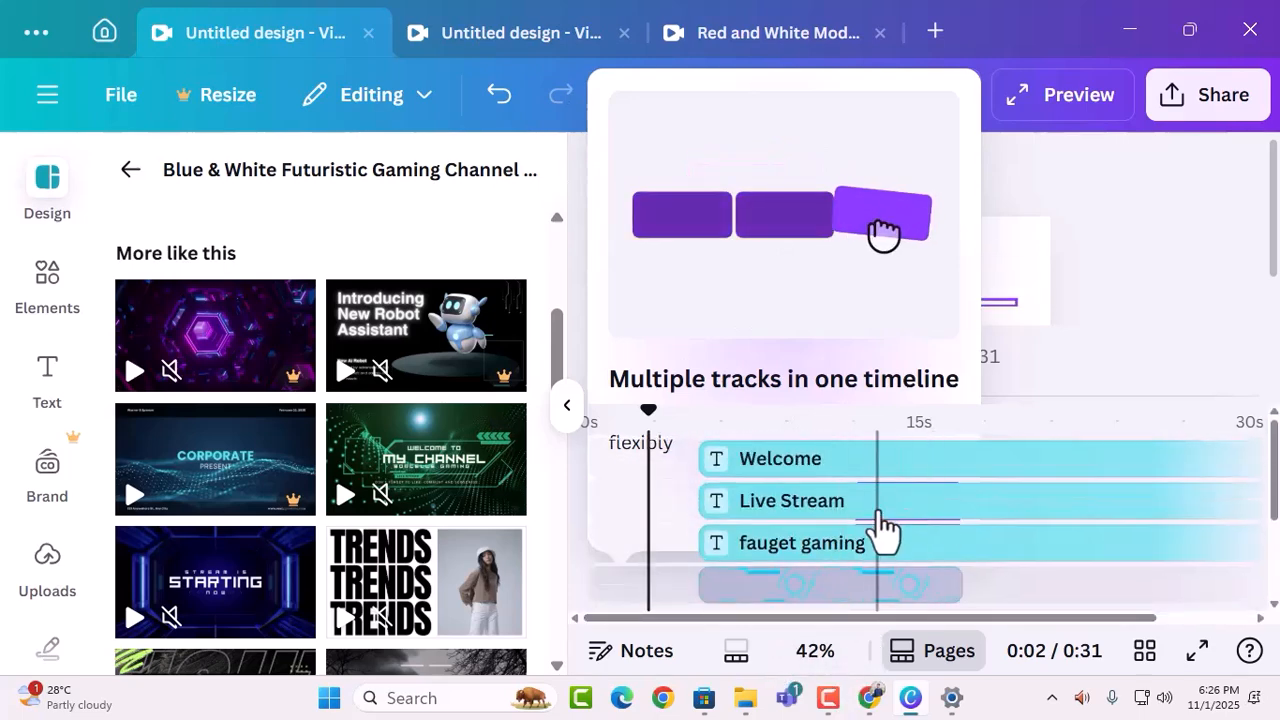
pyautogui.scroll(-3, 885, 530)
pyautogui.click(914, 518)
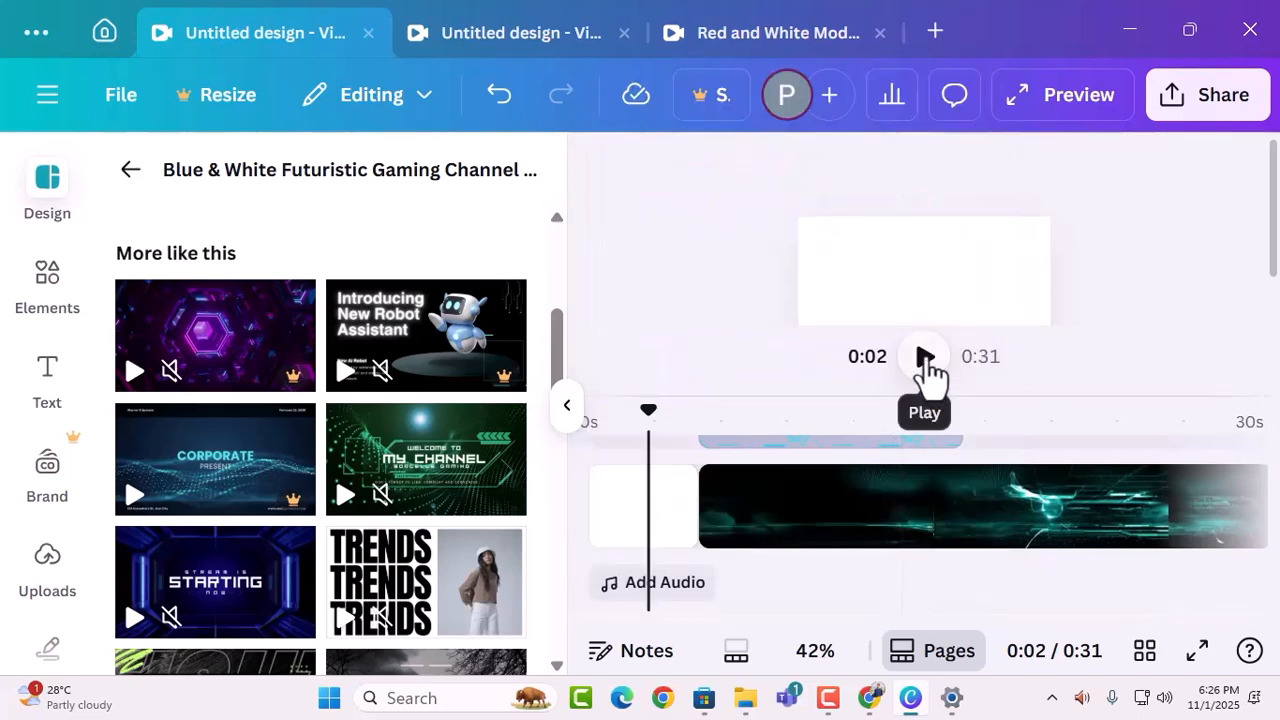
pyautogui.click(643, 521)
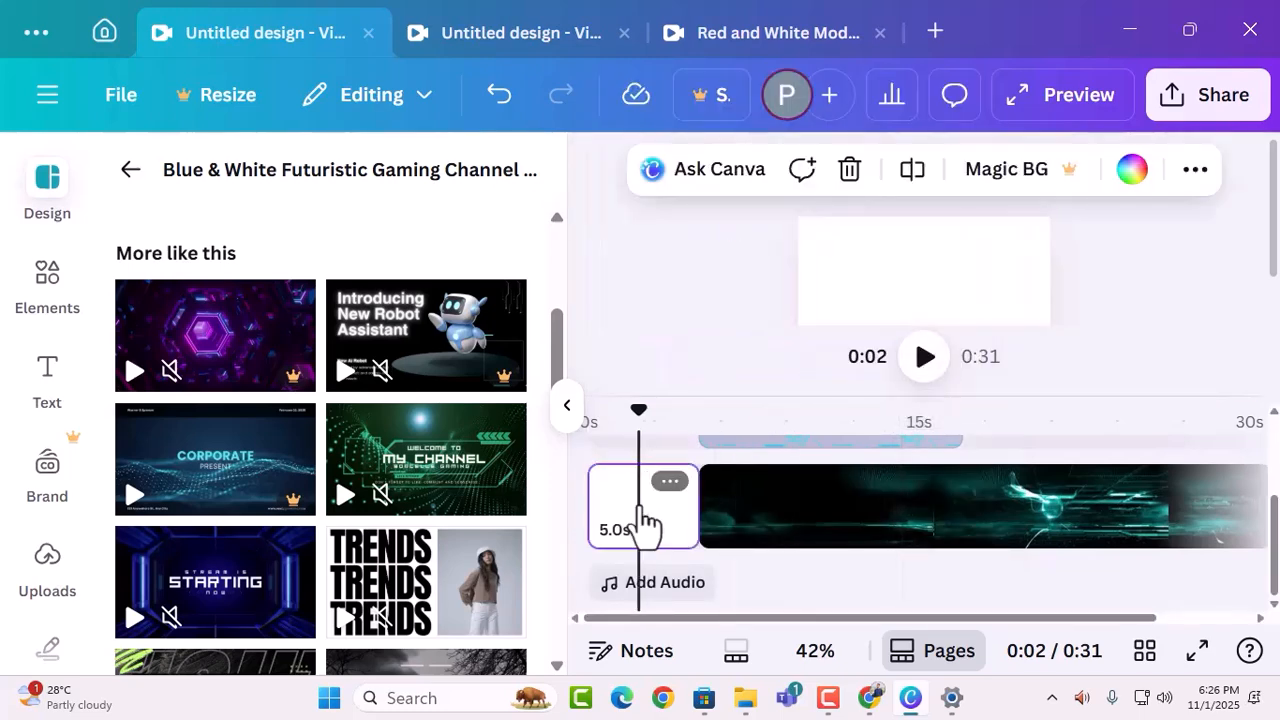
pyautogui.press('Delete')
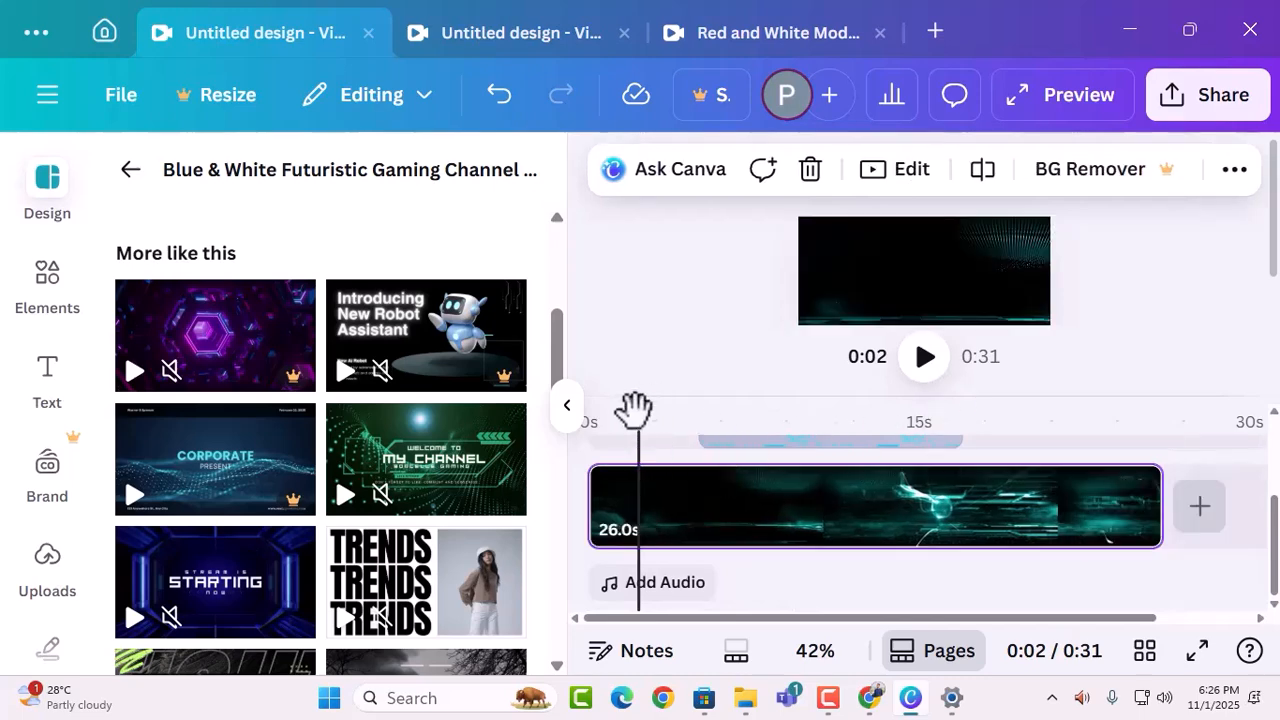
# Step: Play the intro from the start of the timeline in a wider workspace, pausing at about 0:08
pyautogui.click(582, 418)
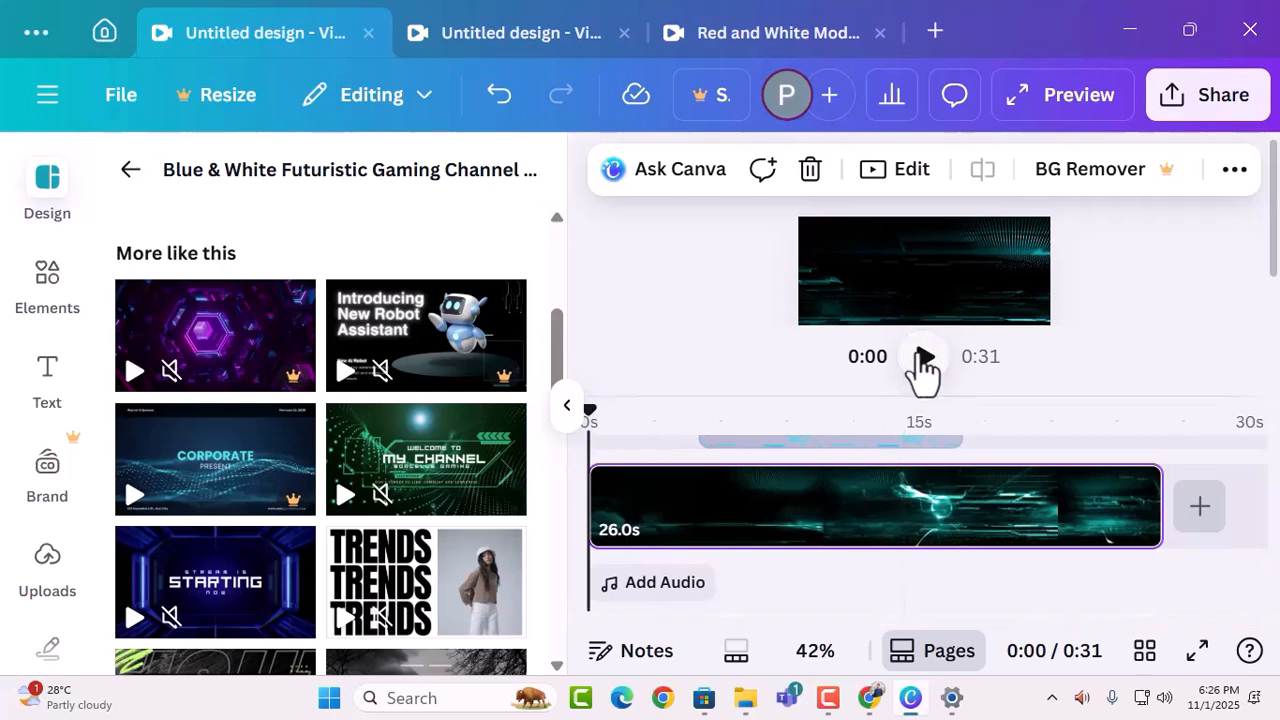
pyautogui.scroll(3, 780, 555)
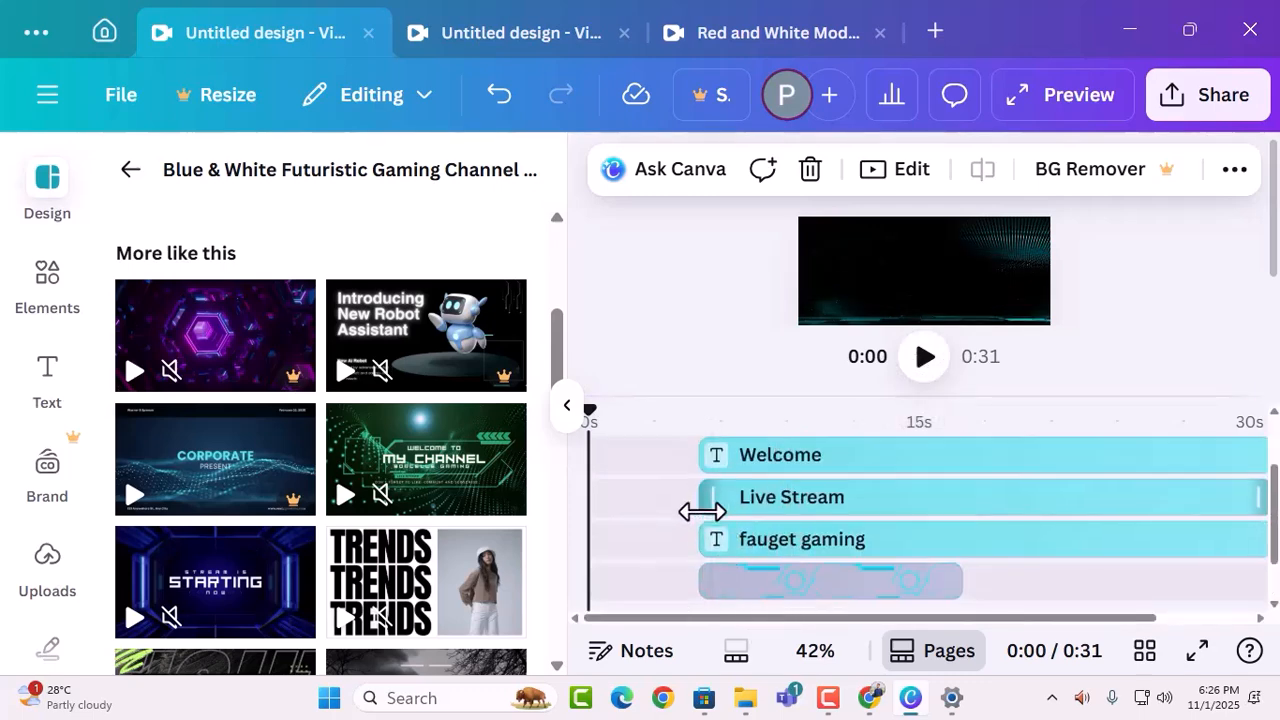
pyautogui.scroll(-3, 857, 466)
pyautogui.click(924, 357)
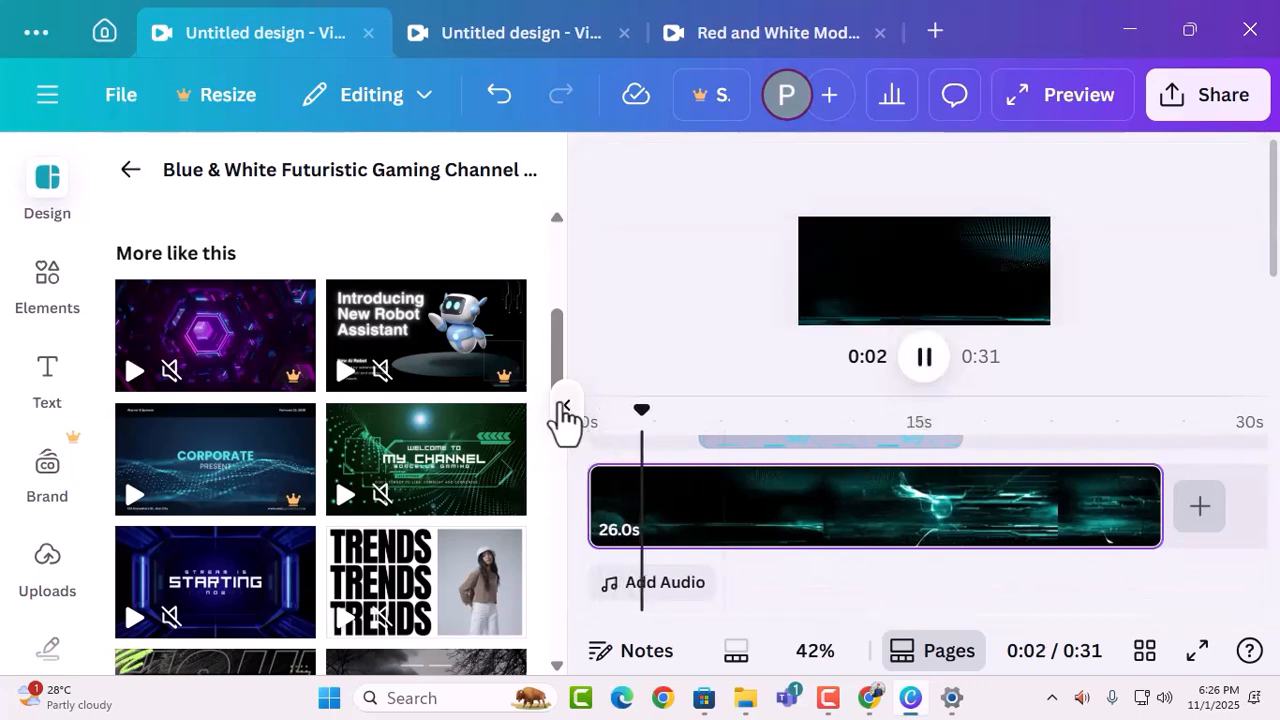
pyautogui.click(566, 405)
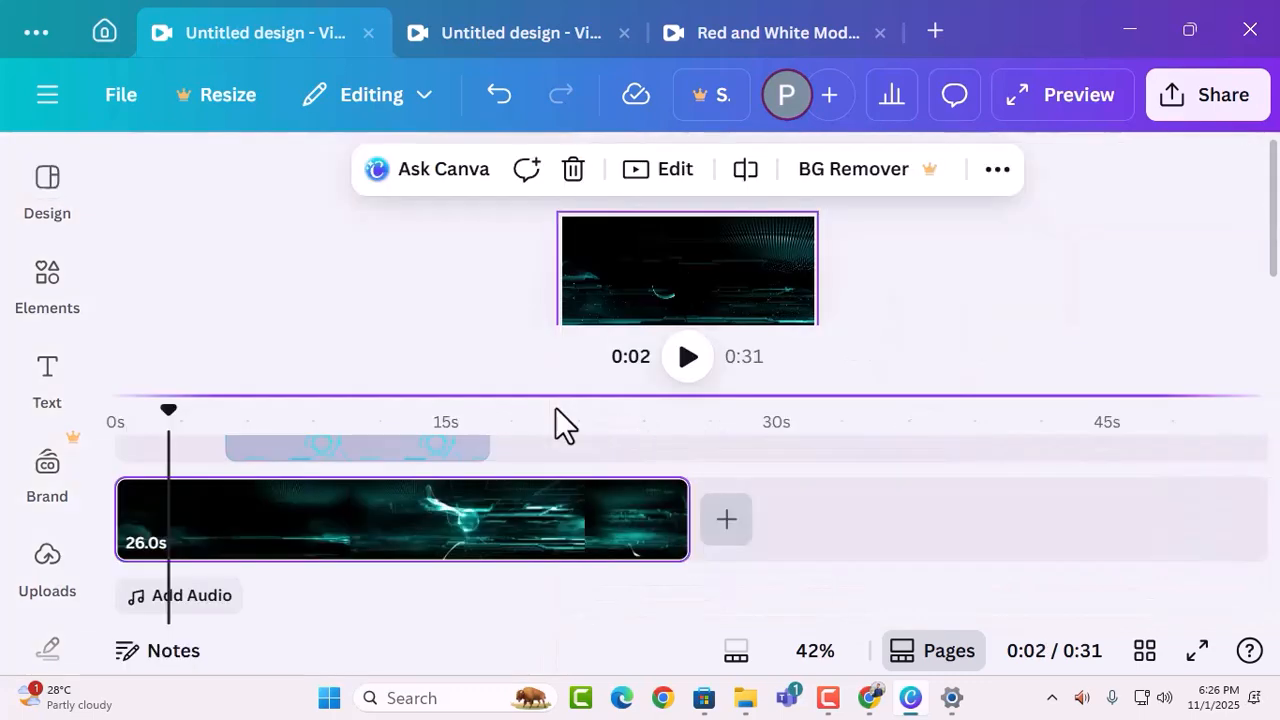
pyautogui.click(690, 362)
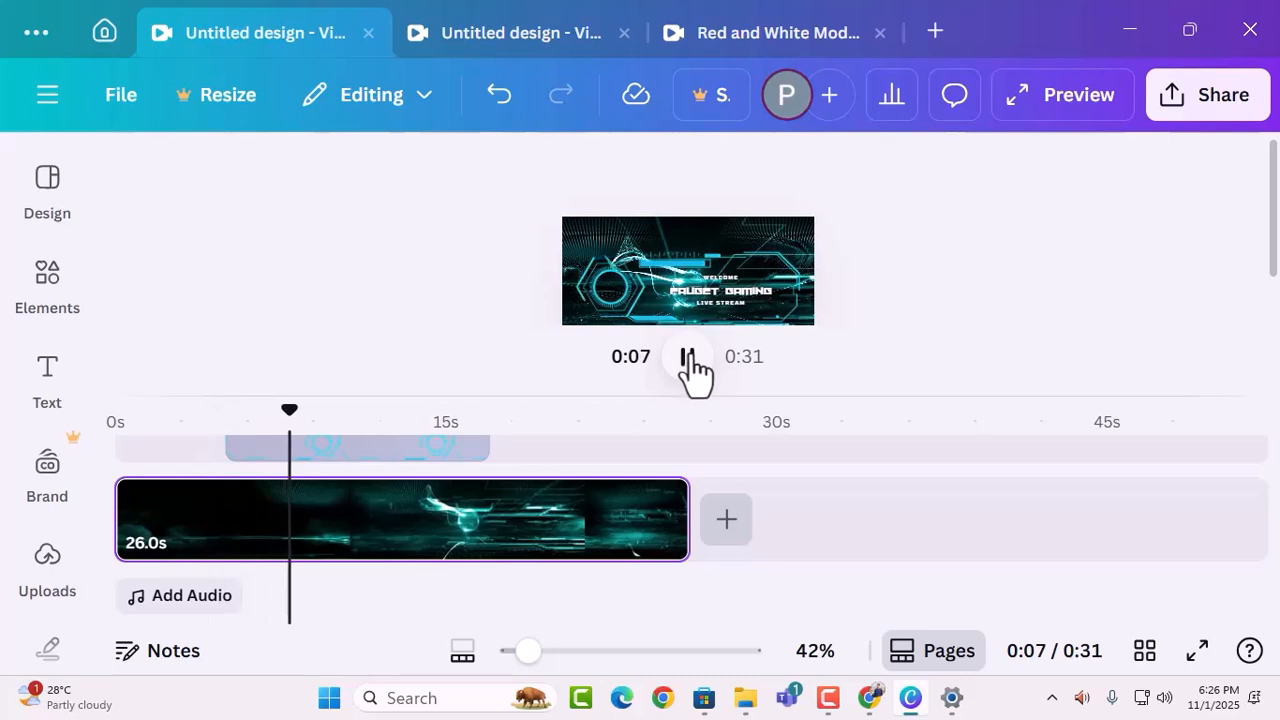
pyautogui.click(689, 360)
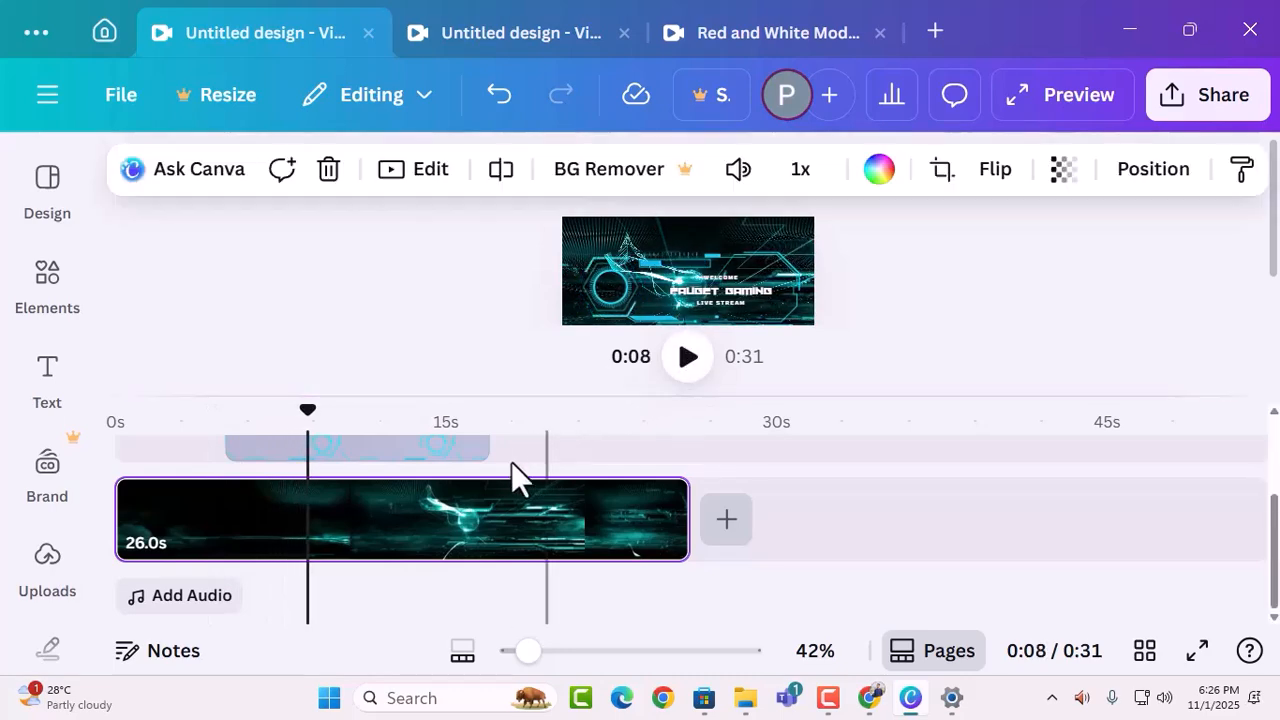
# Step: Replace the "fauget gaming" title text in the intro with "Preyo Promo"
pyautogui.scroll(3, 480, 474)
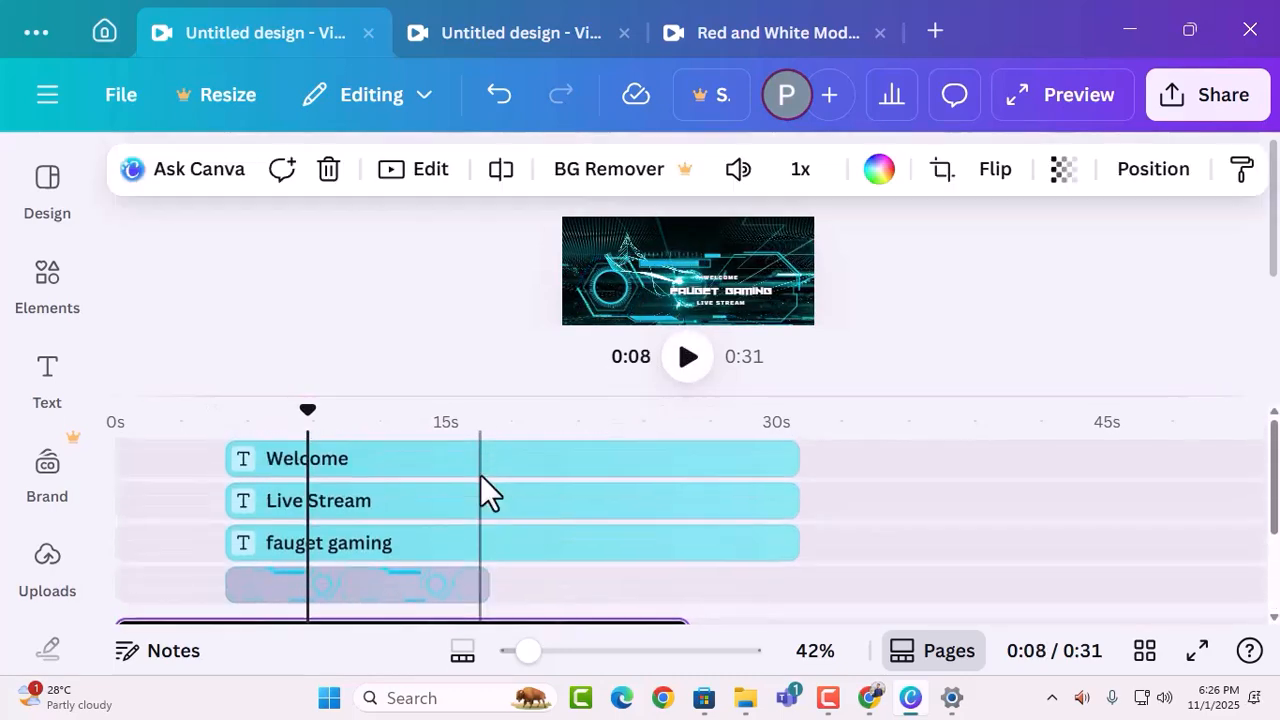
pyautogui.click(380, 548)
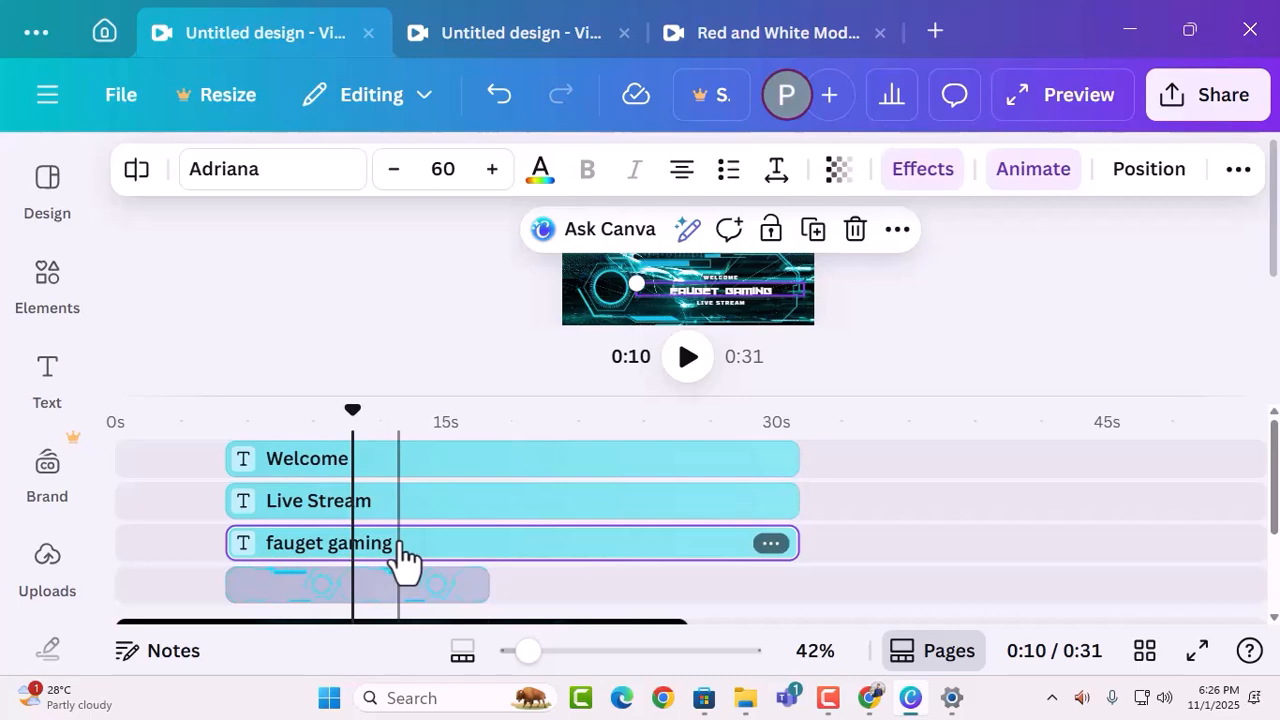
pyautogui.press('r')
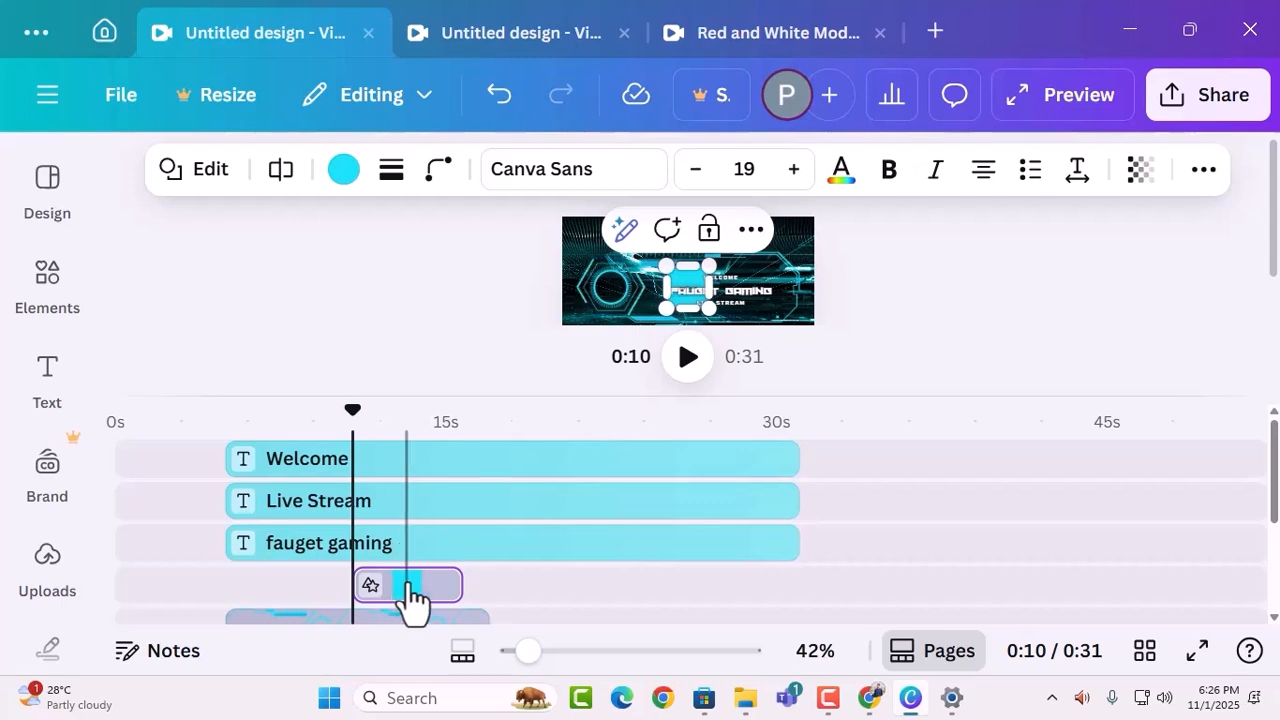
pyautogui.click(400, 545)
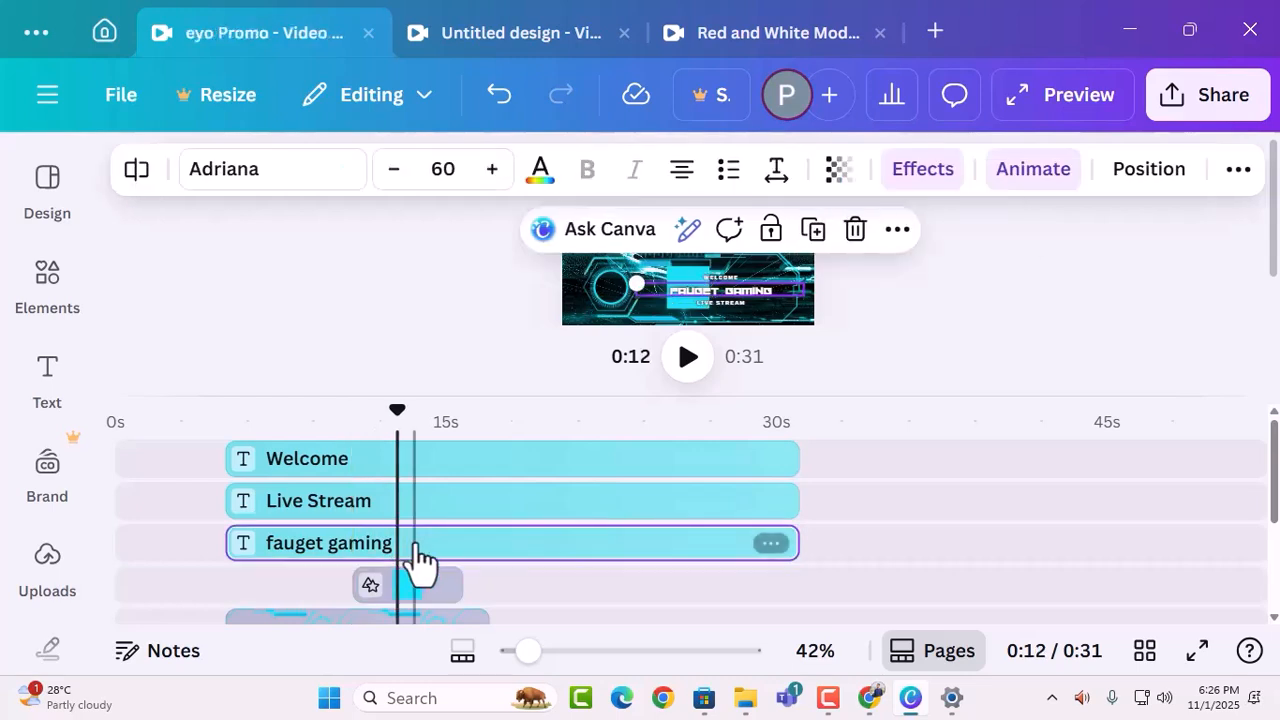
pyautogui.click(419, 558)
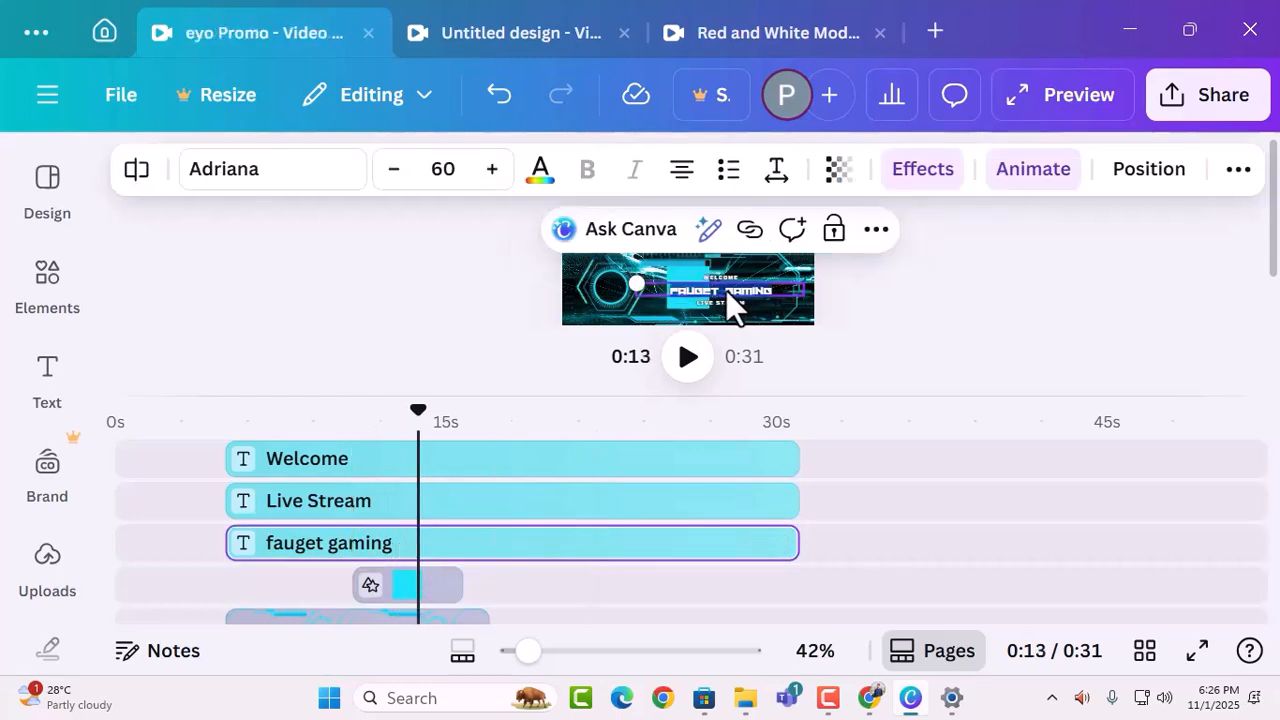
pyautogui.write('Pr')
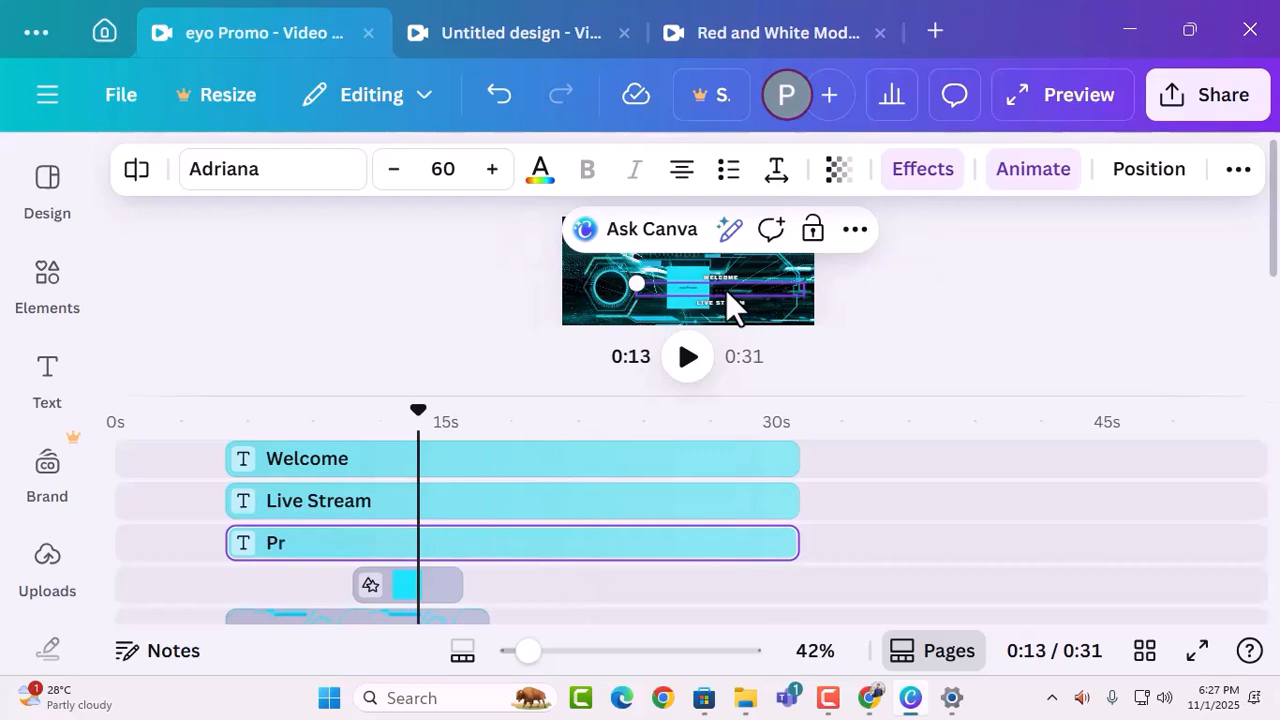
pyautogui.write('eyo Promo')
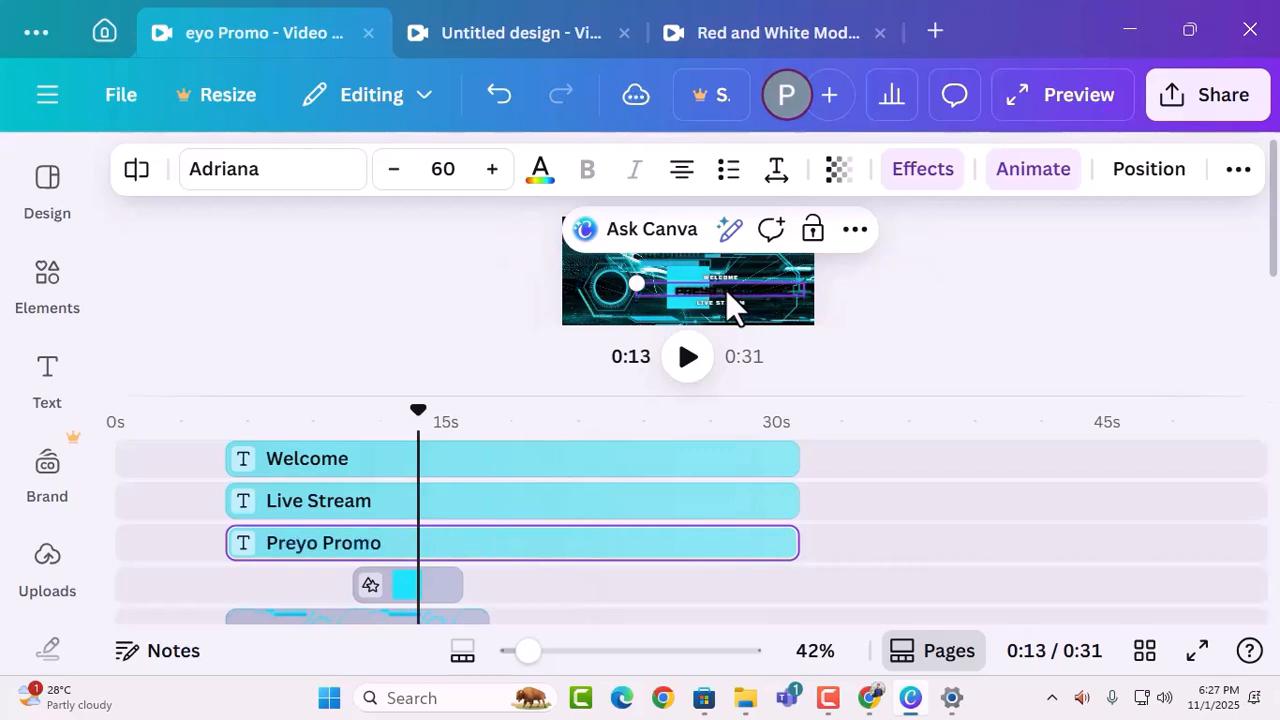
# Step: Change the Preyo Promo title's text color to red from the default solid colors
pyautogui.click(539, 178)
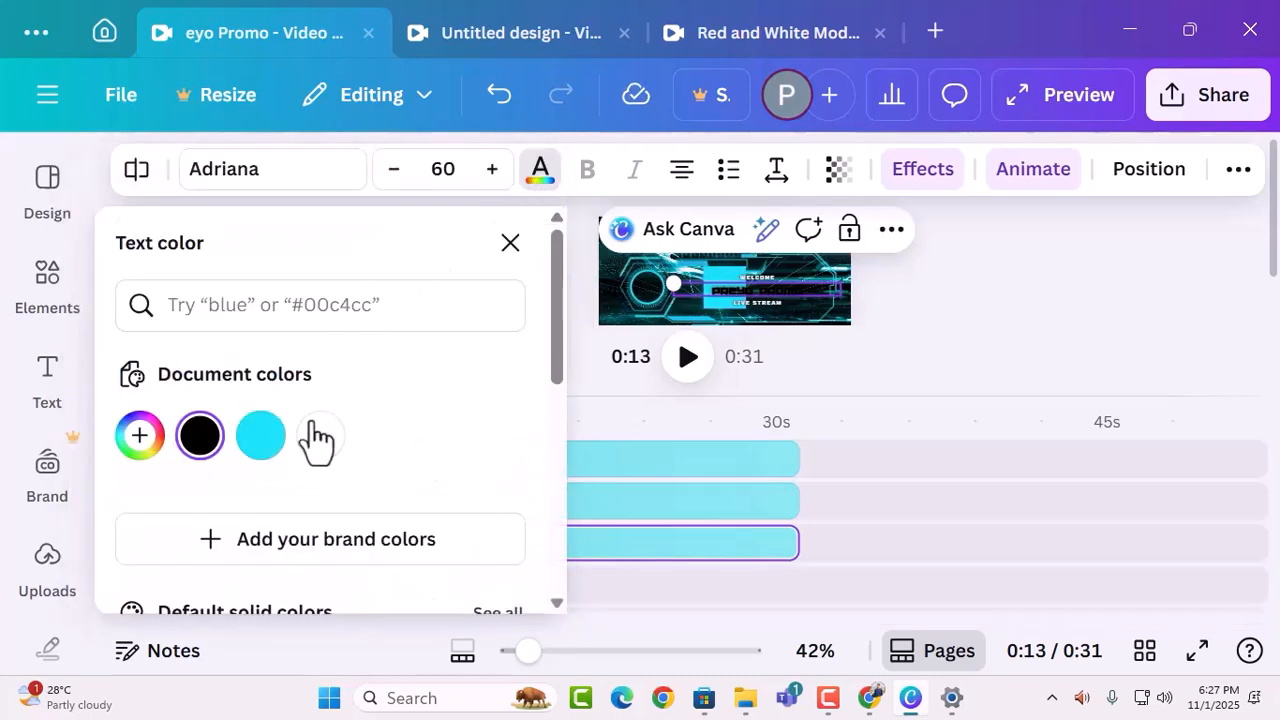
pyautogui.click(137, 602)
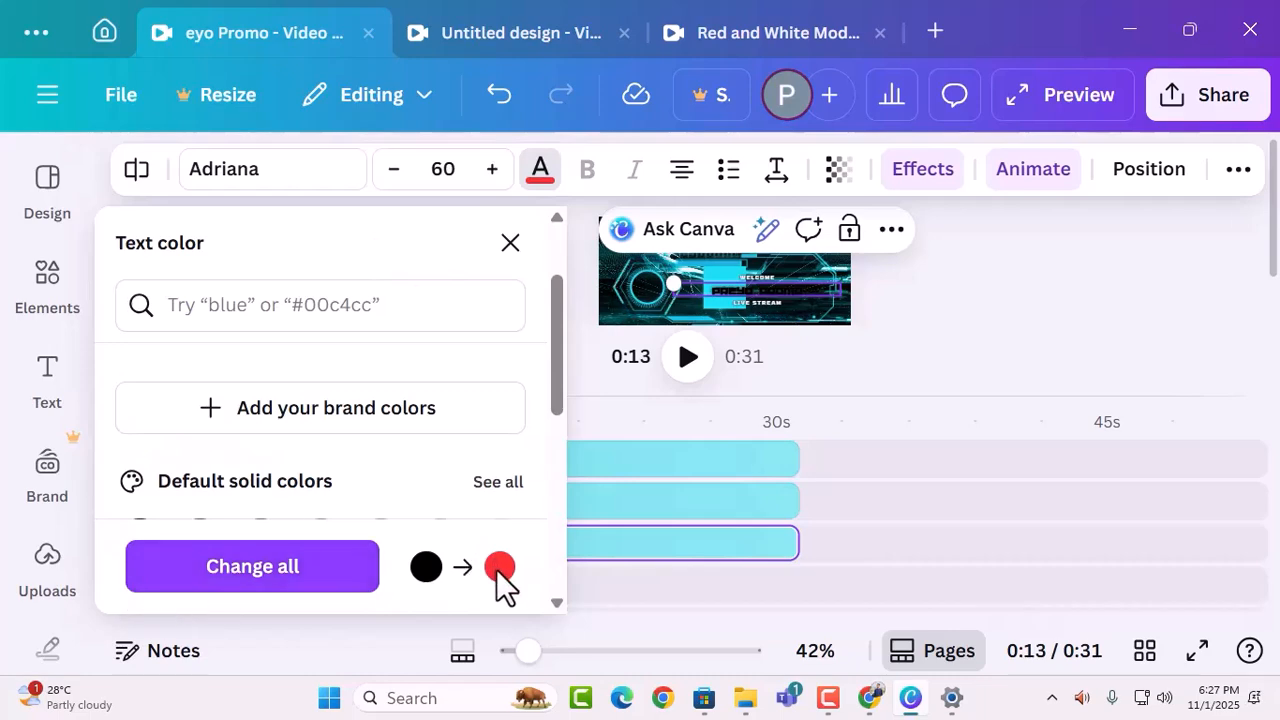
pyautogui.scroll(-3, 380, 543)
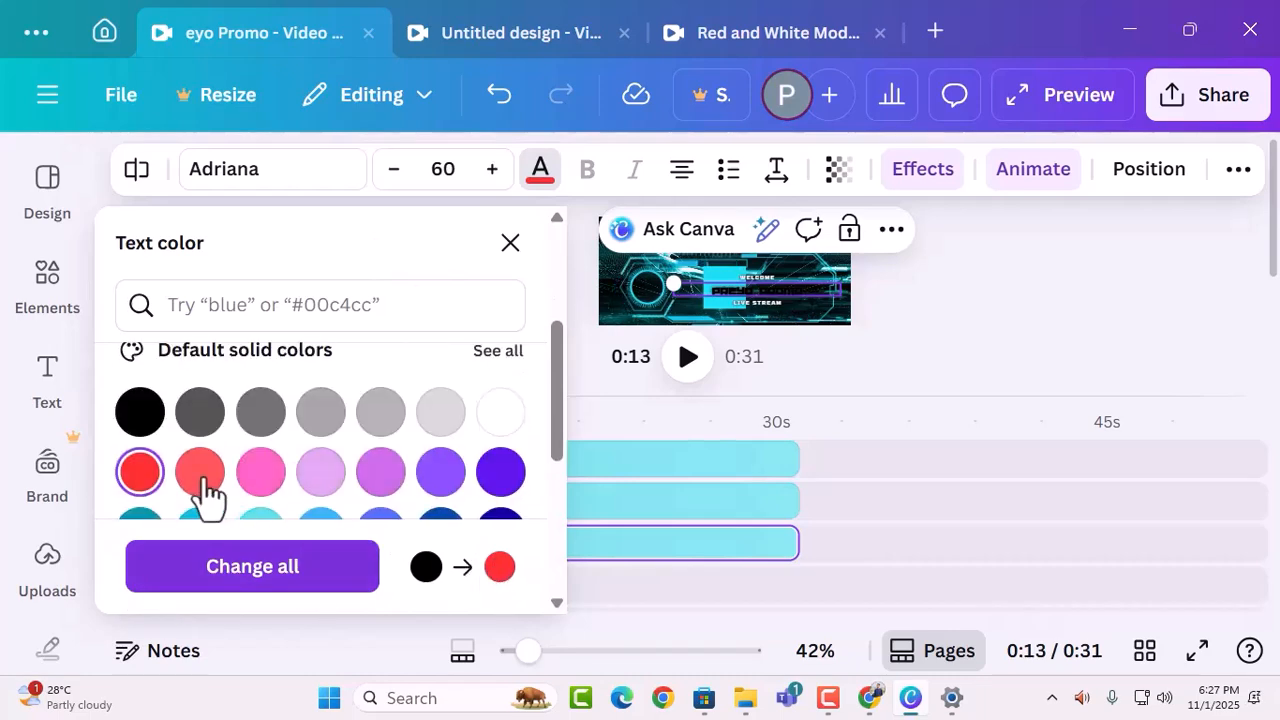
pyautogui.click(202, 476)
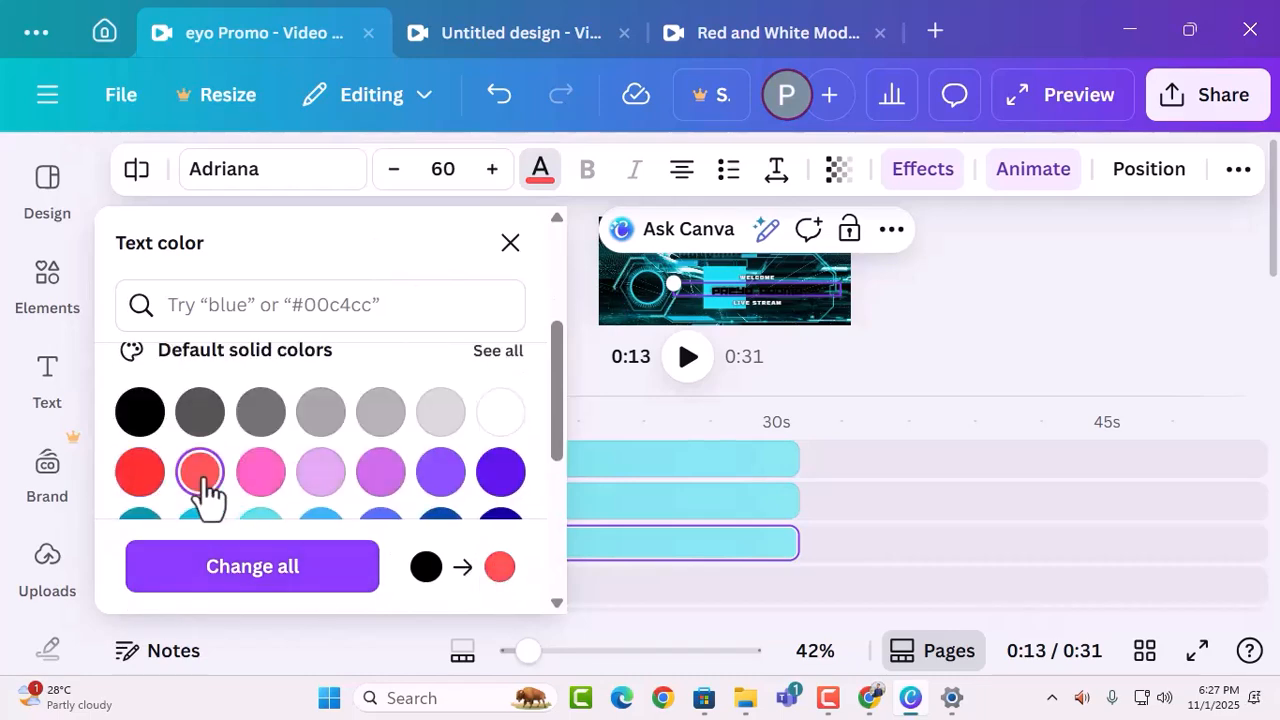
pyautogui.tripleClick(764, 291)
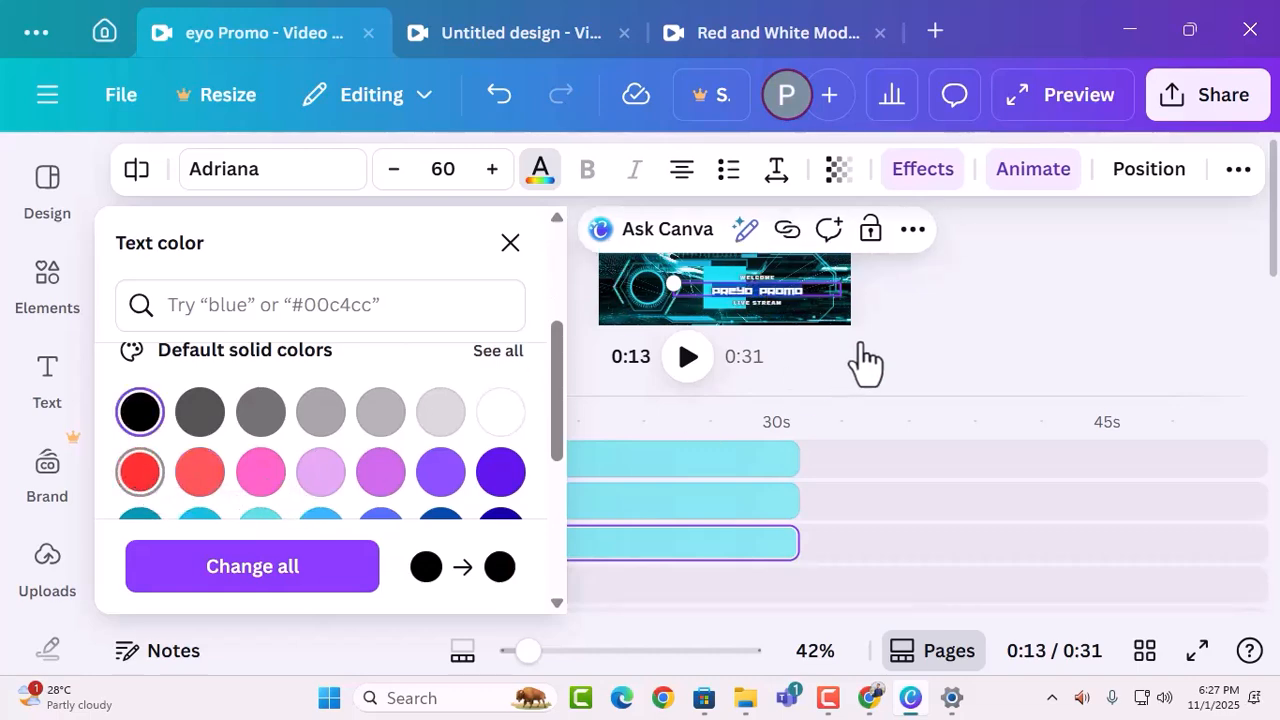
pyautogui.click(902, 306)
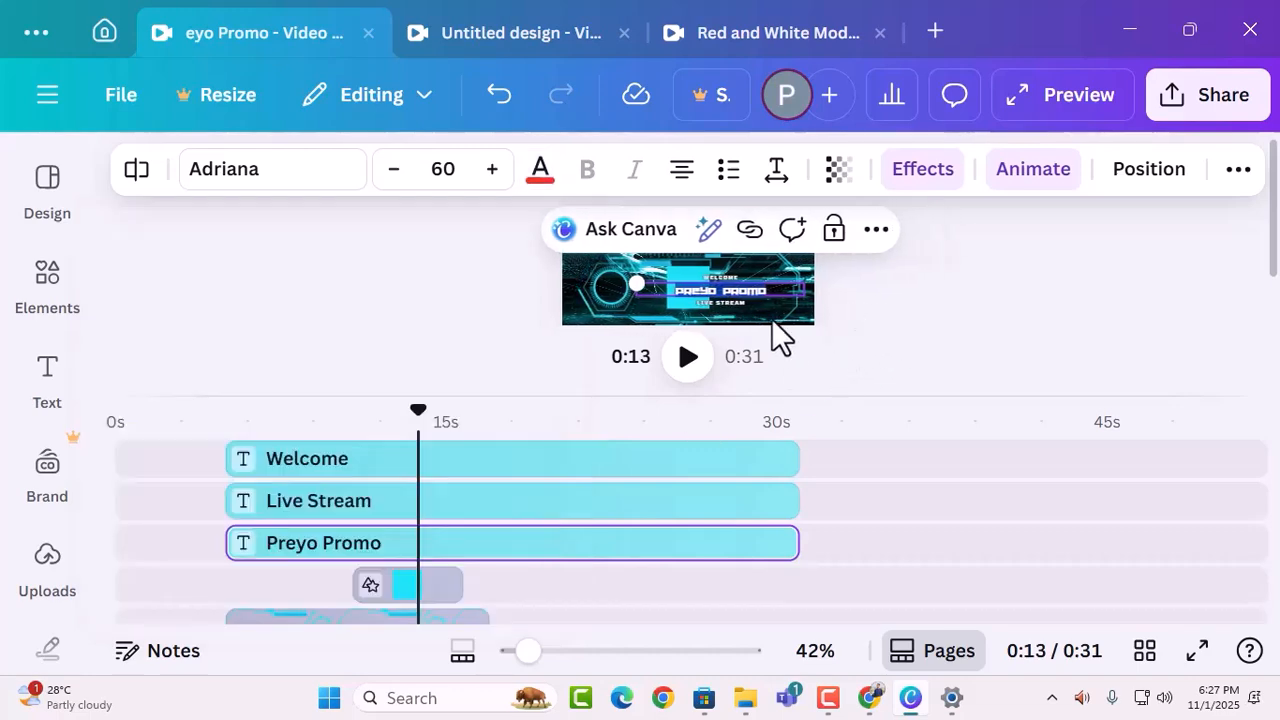
# Step: Delete the Live Stream text element from the timeline
pyautogui.click(612, 297)
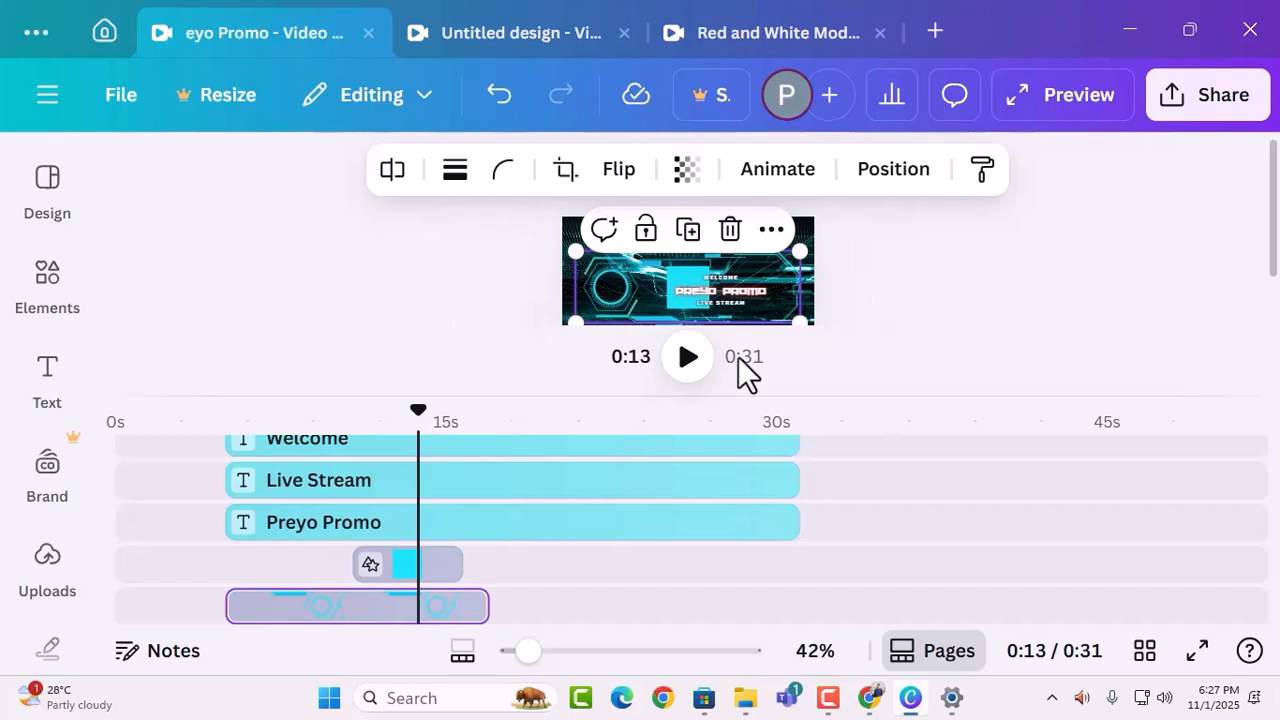
pyautogui.click(409, 492)
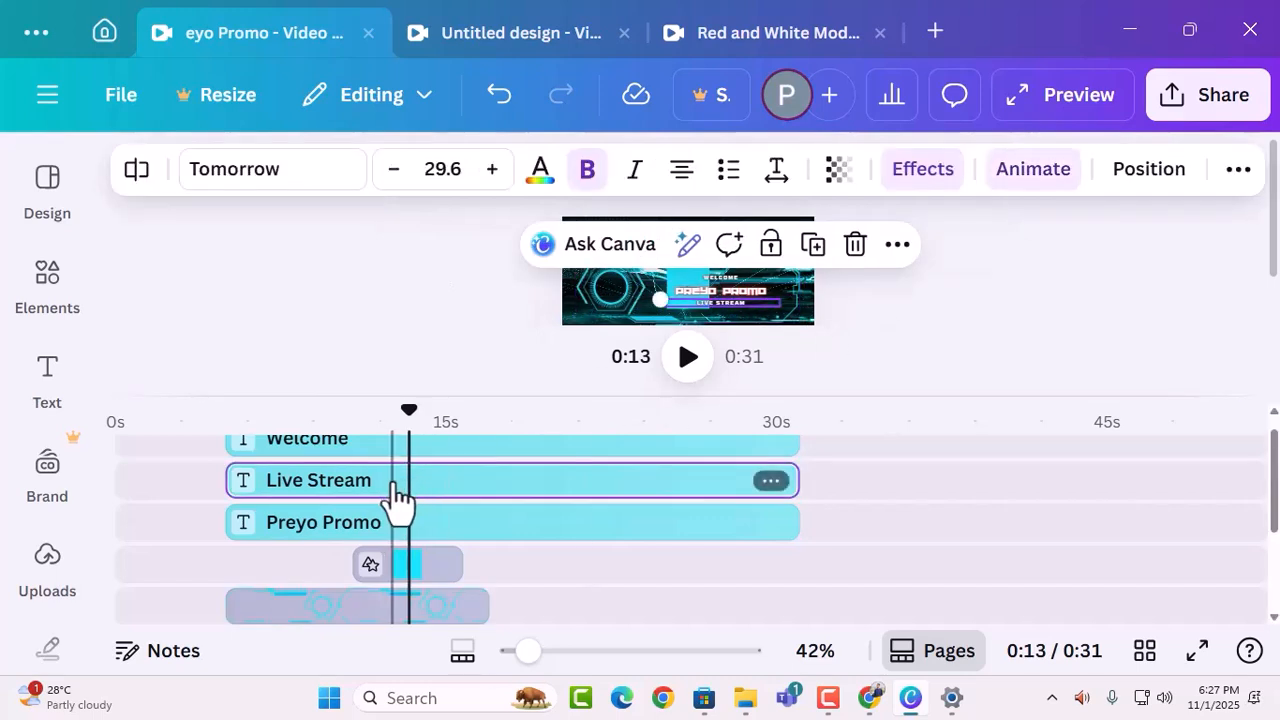
pyautogui.rightClick(400, 495)
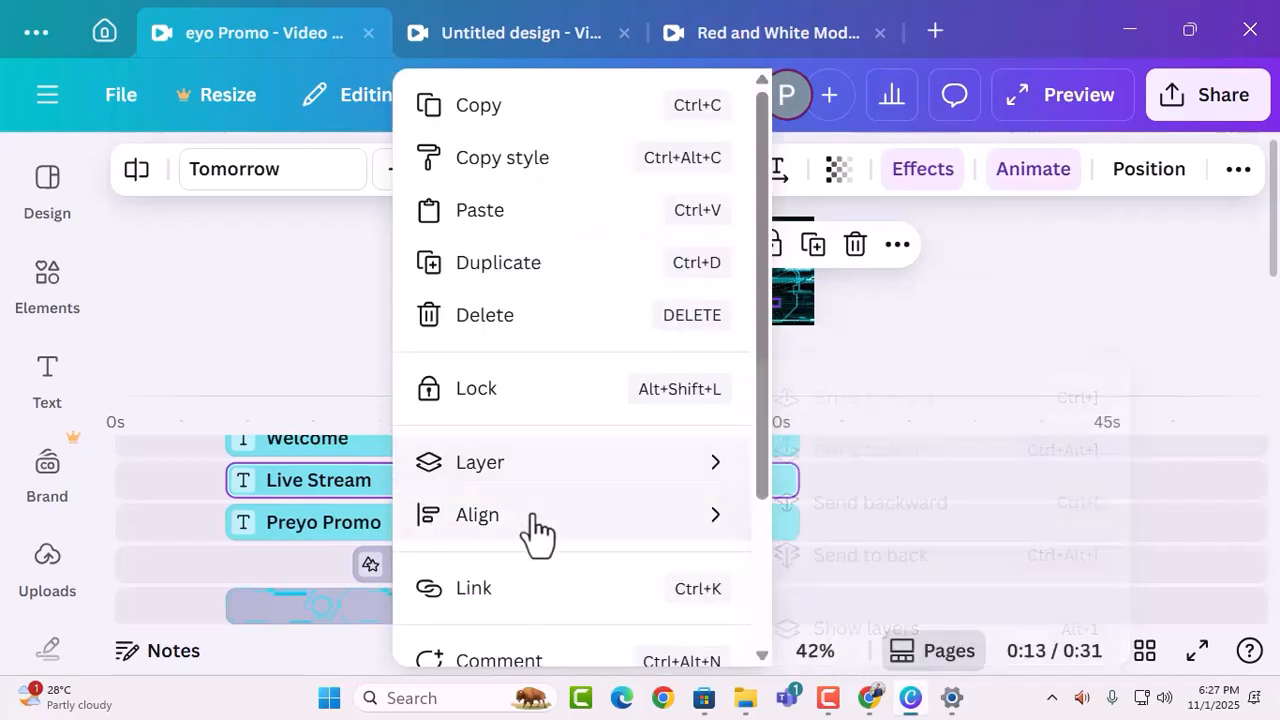
pyautogui.scroll(-2, 531, 530)
pyautogui.scroll(2, 535, 530)
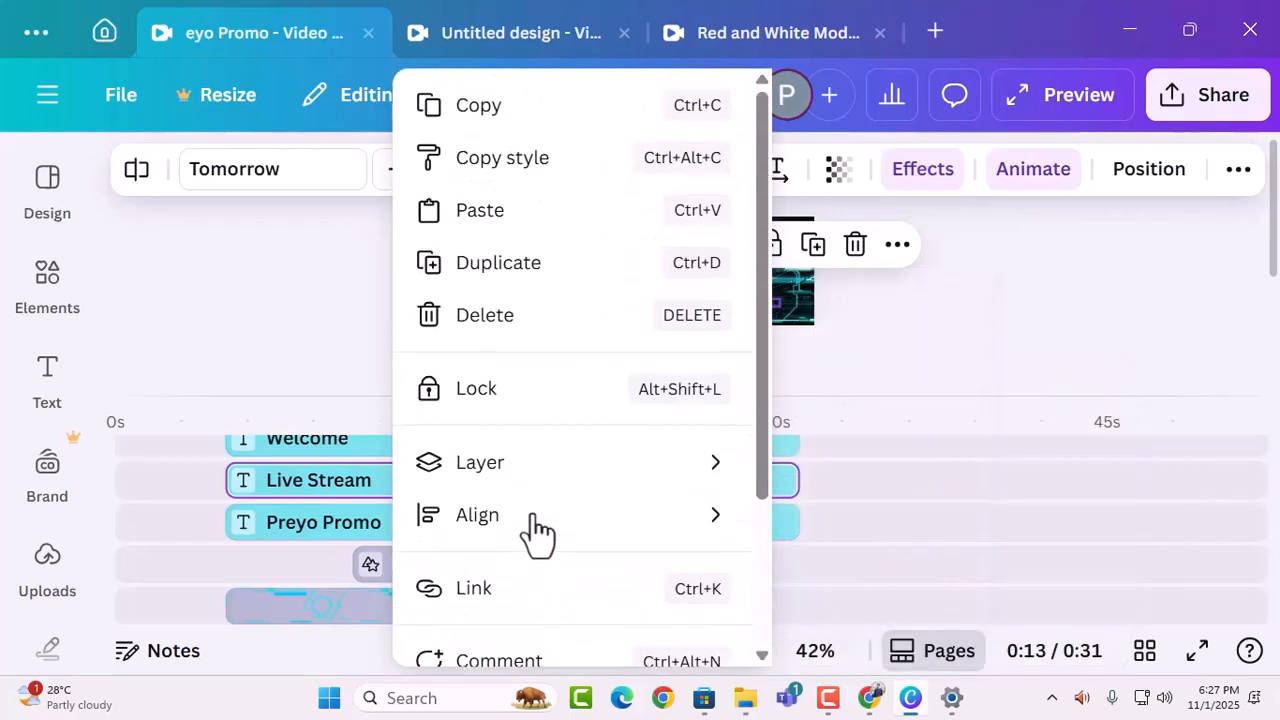
pyautogui.click(505, 320)
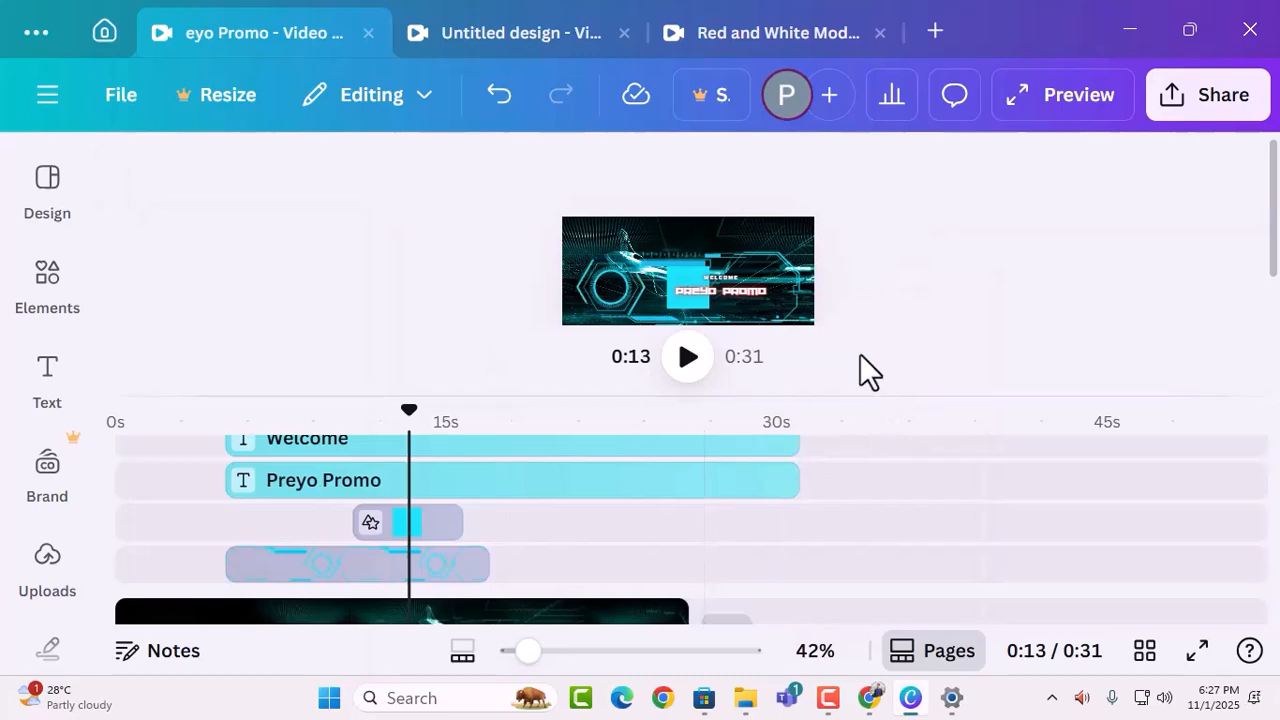
# Step: Check the remaining timeline tracks, including the cyan square's clip, and return the playhead to the start
pyautogui.scroll(-3, 594, 544)
pyautogui.scroll(3, 540, 535)
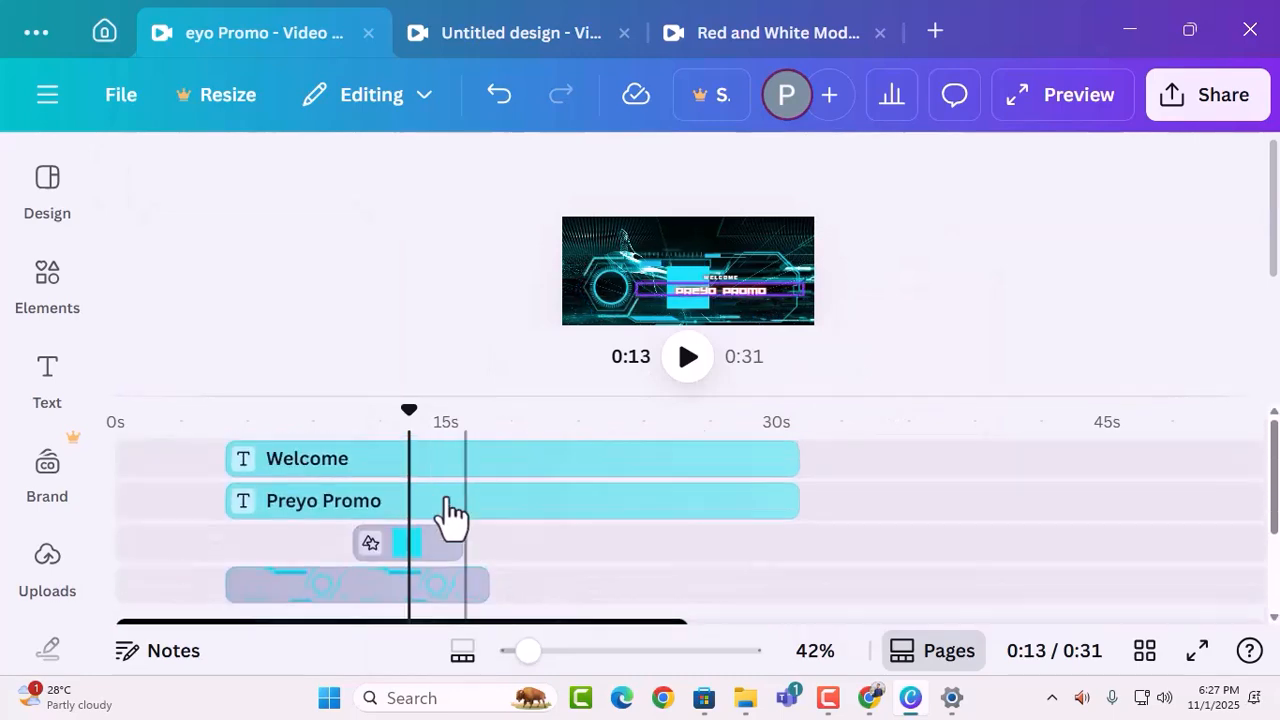
pyautogui.click(440, 540)
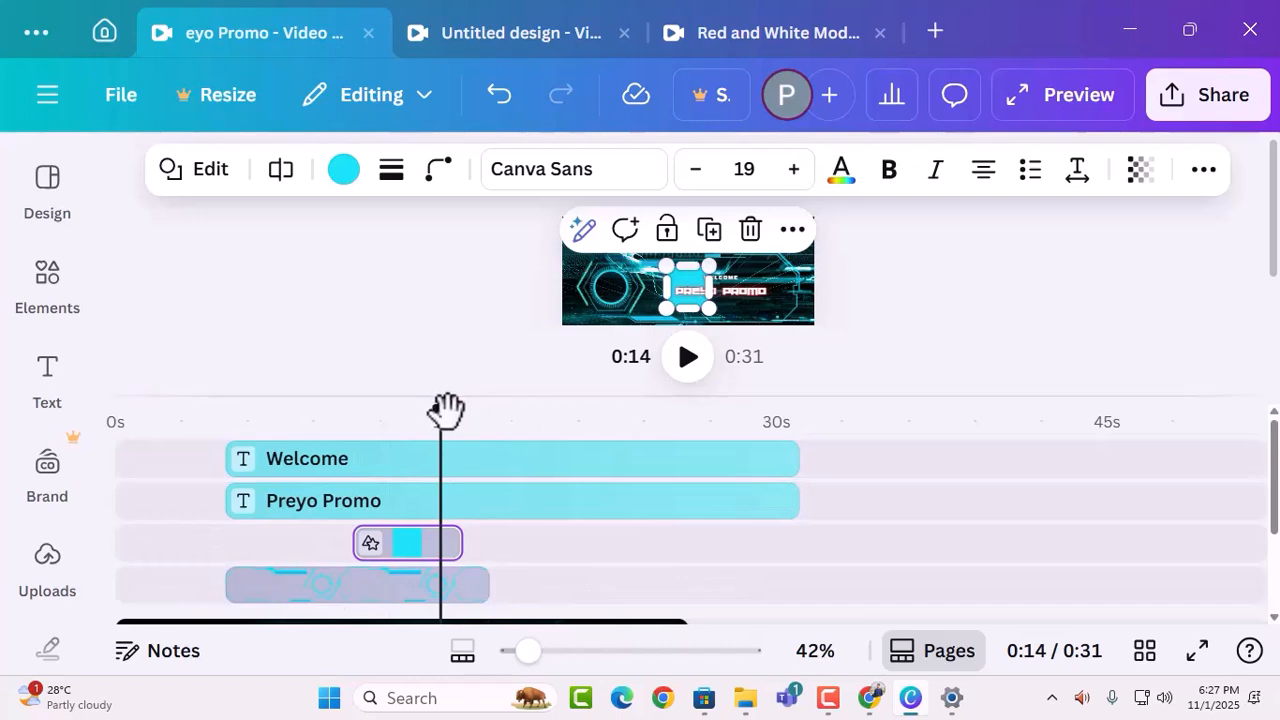
pyautogui.click(900, 319)
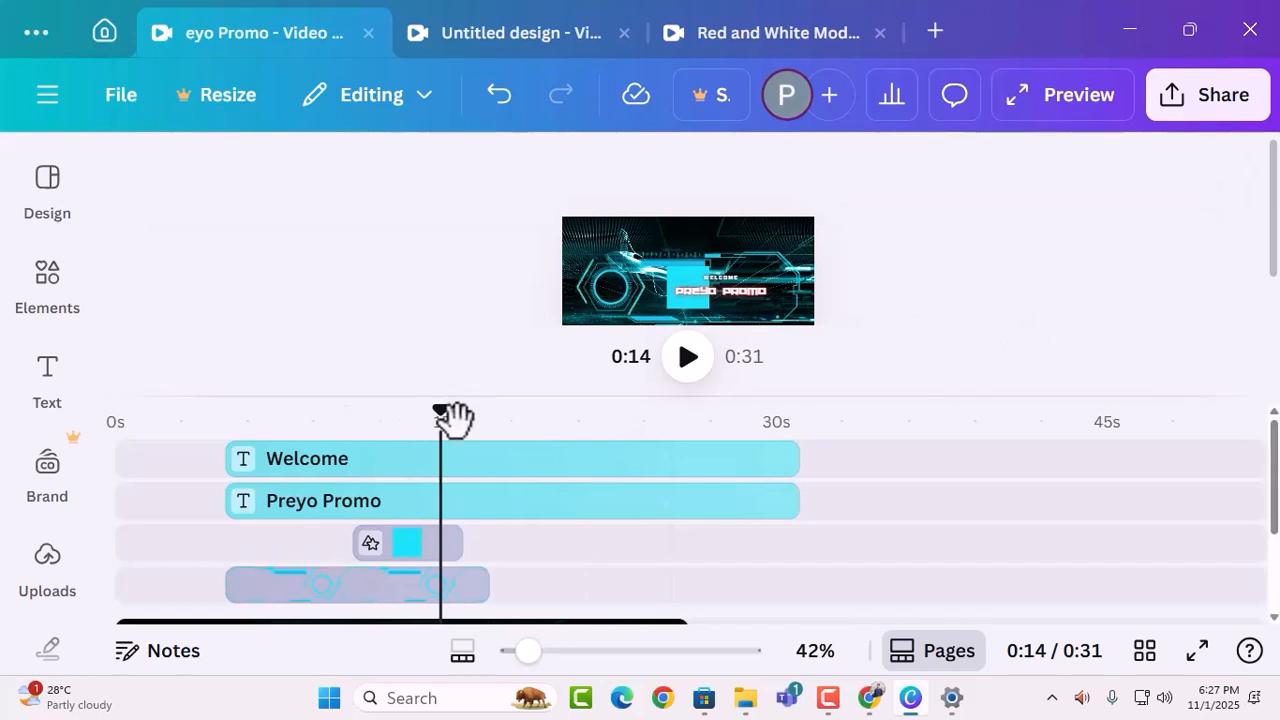
pyautogui.moveTo(440, 418); pyautogui.dragTo(63, 423)
# Step: Open the audio library for the intro and browse its voiceover options and music categories
pyautogui.scroll(-3, 857, 449)
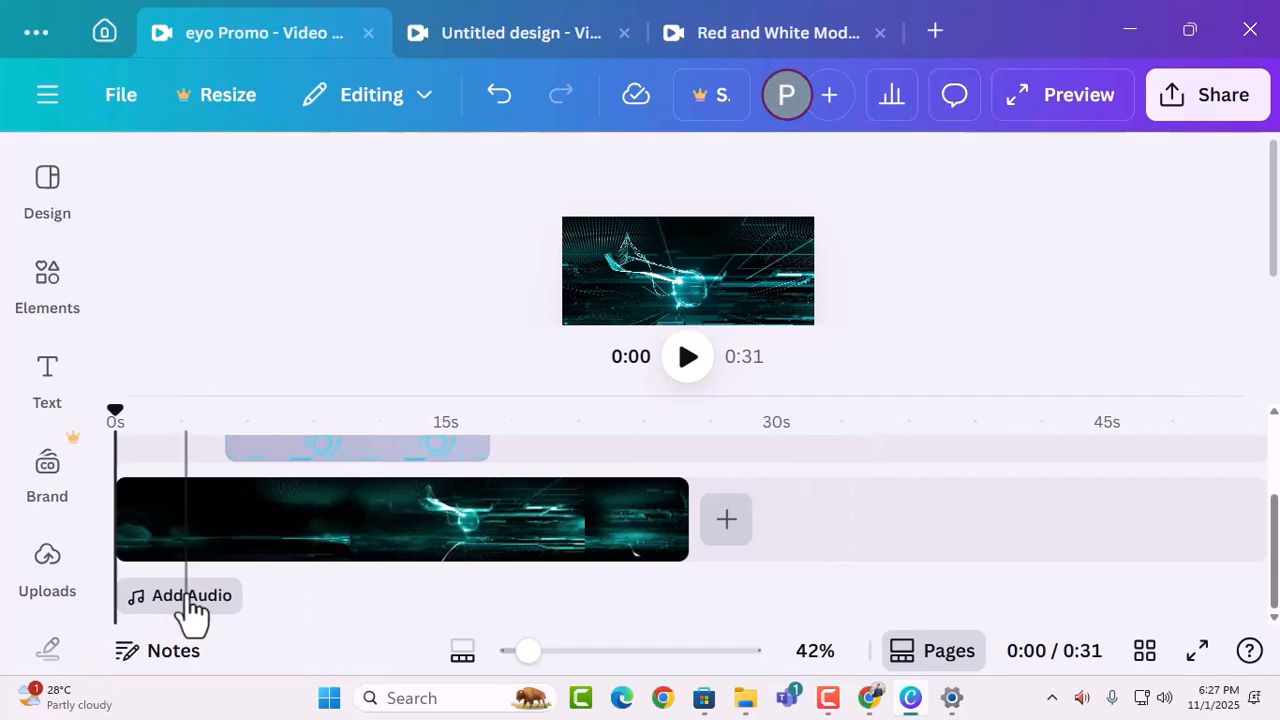
pyautogui.click(190, 597)
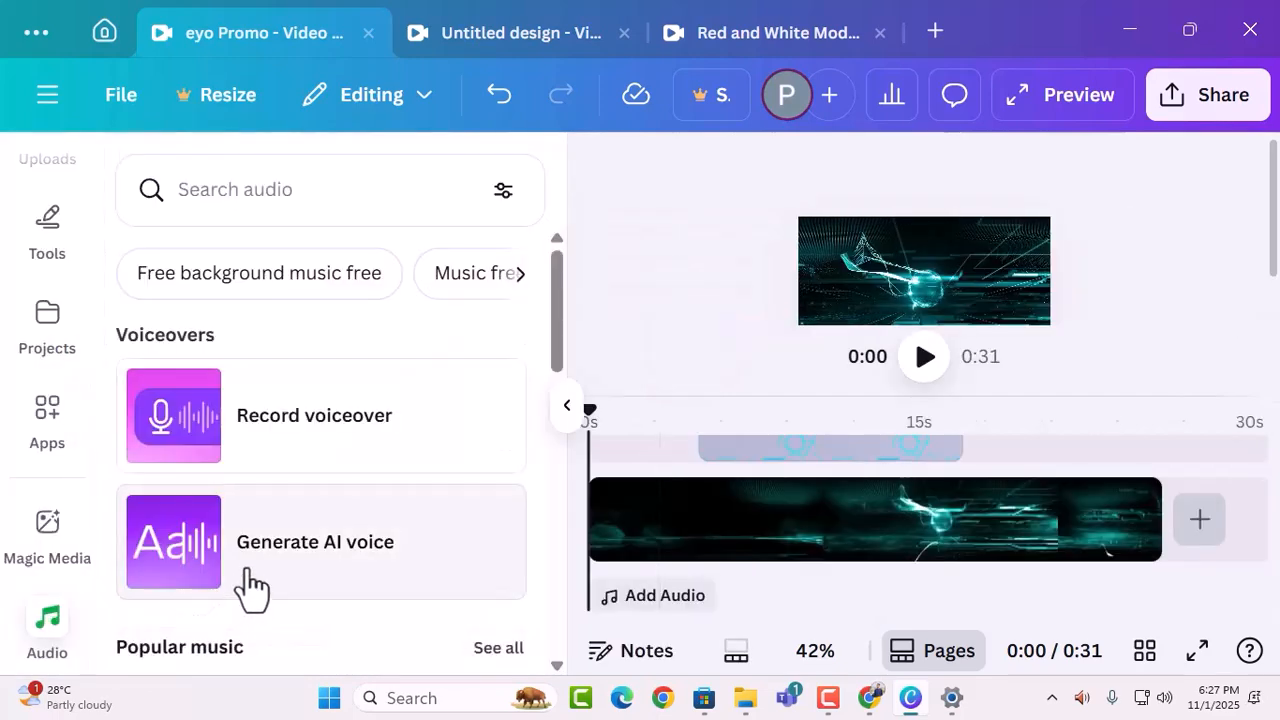
pyautogui.scroll(-5, 410, 580)
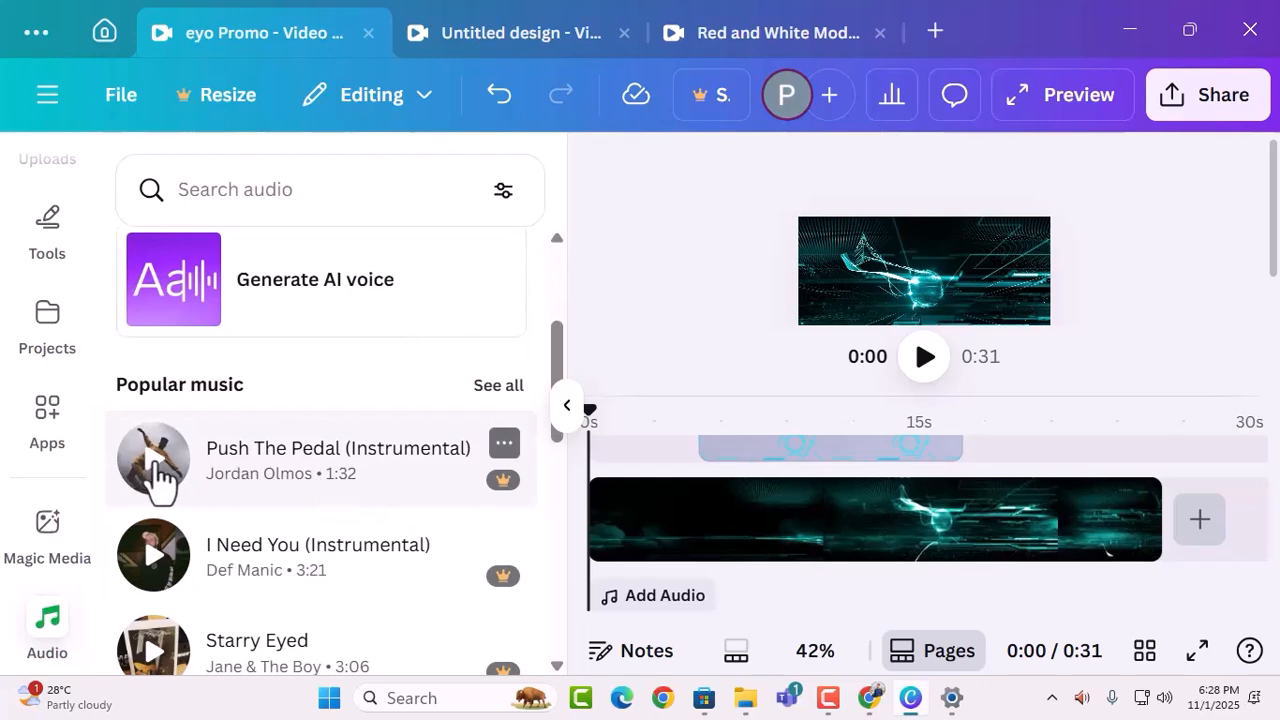
pyautogui.scroll(-10, 260, 512)
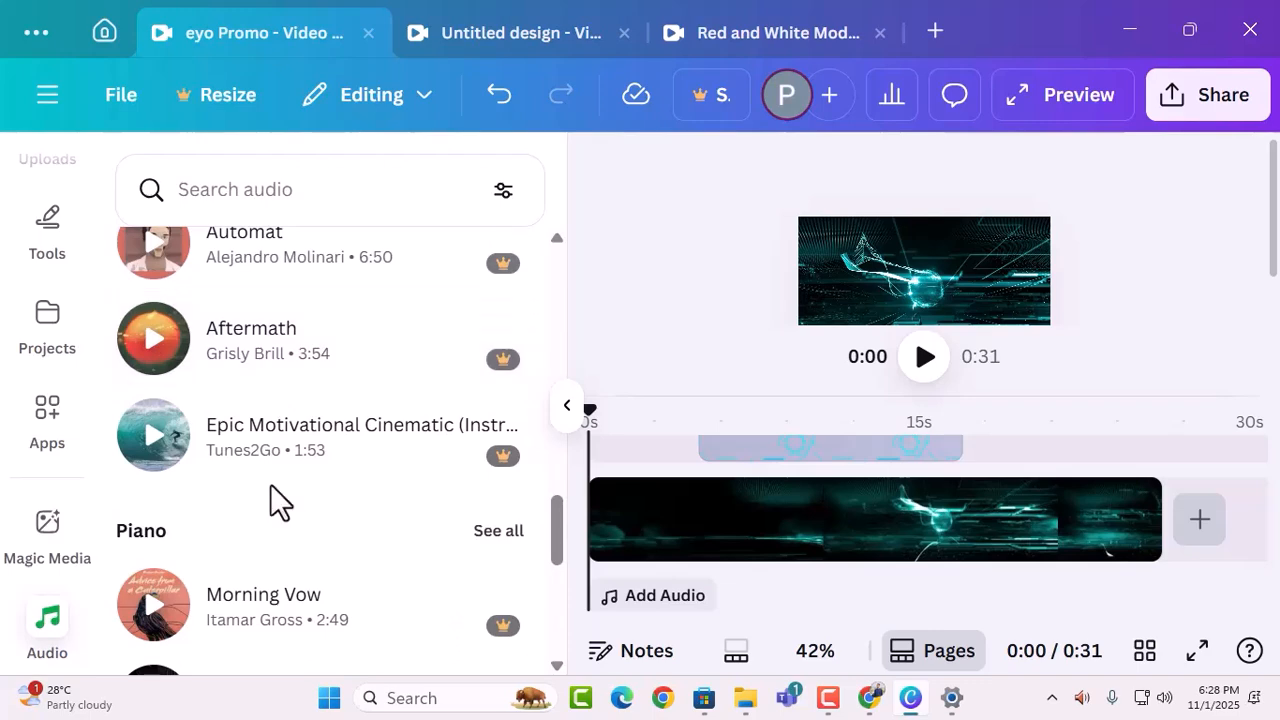
pyautogui.scroll(-8, 270, 486)
pyautogui.scroll(-15, 275, 500)
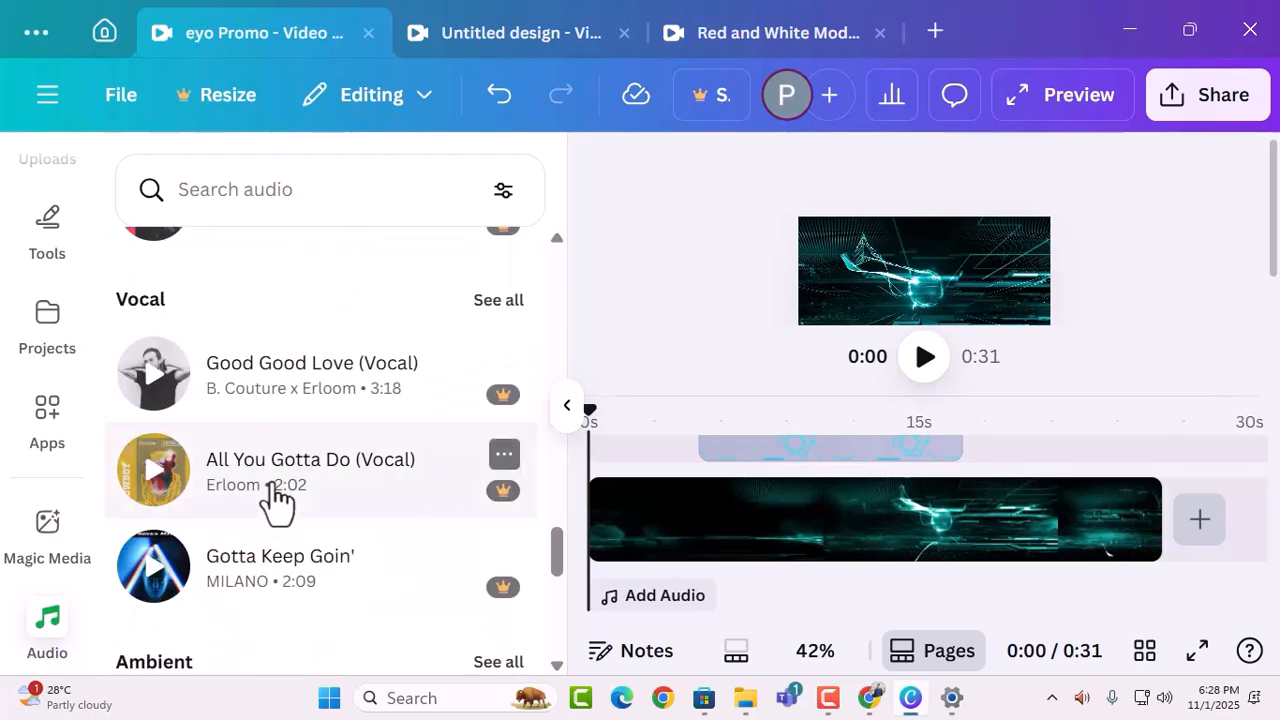
pyautogui.scroll(-15, 277, 490)
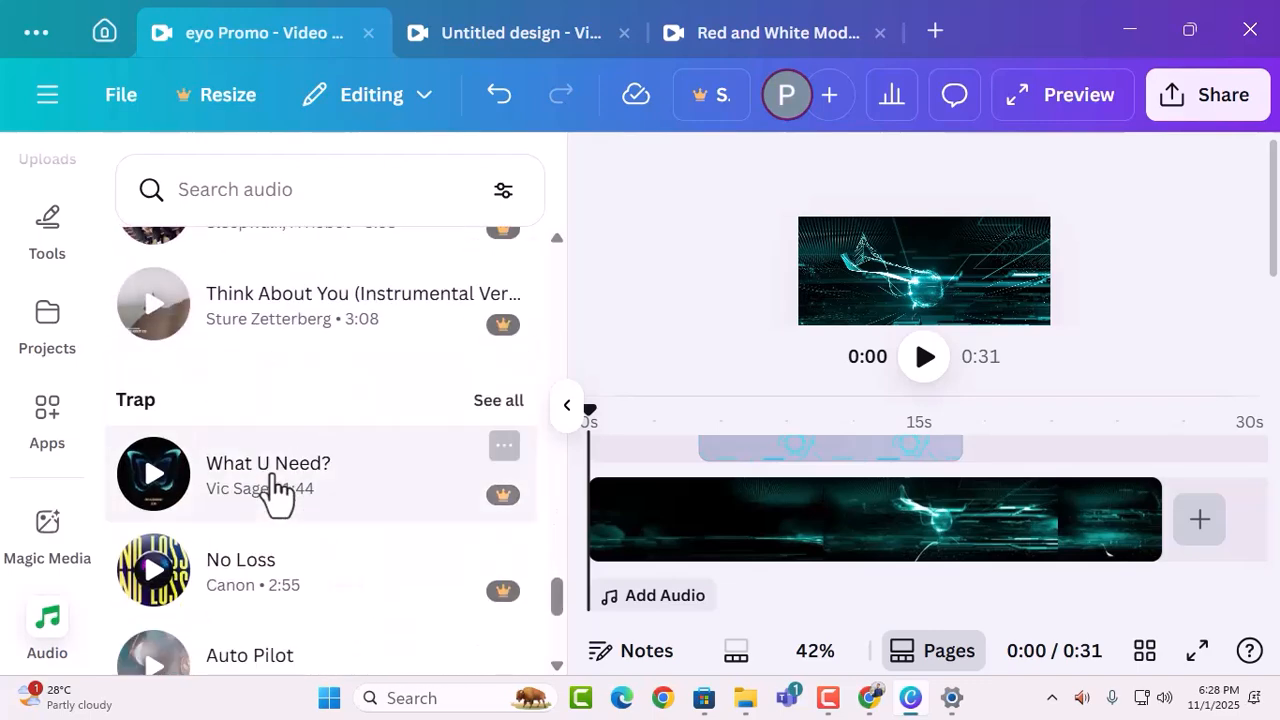
pyautogui.scroll(-8, 280, 480)
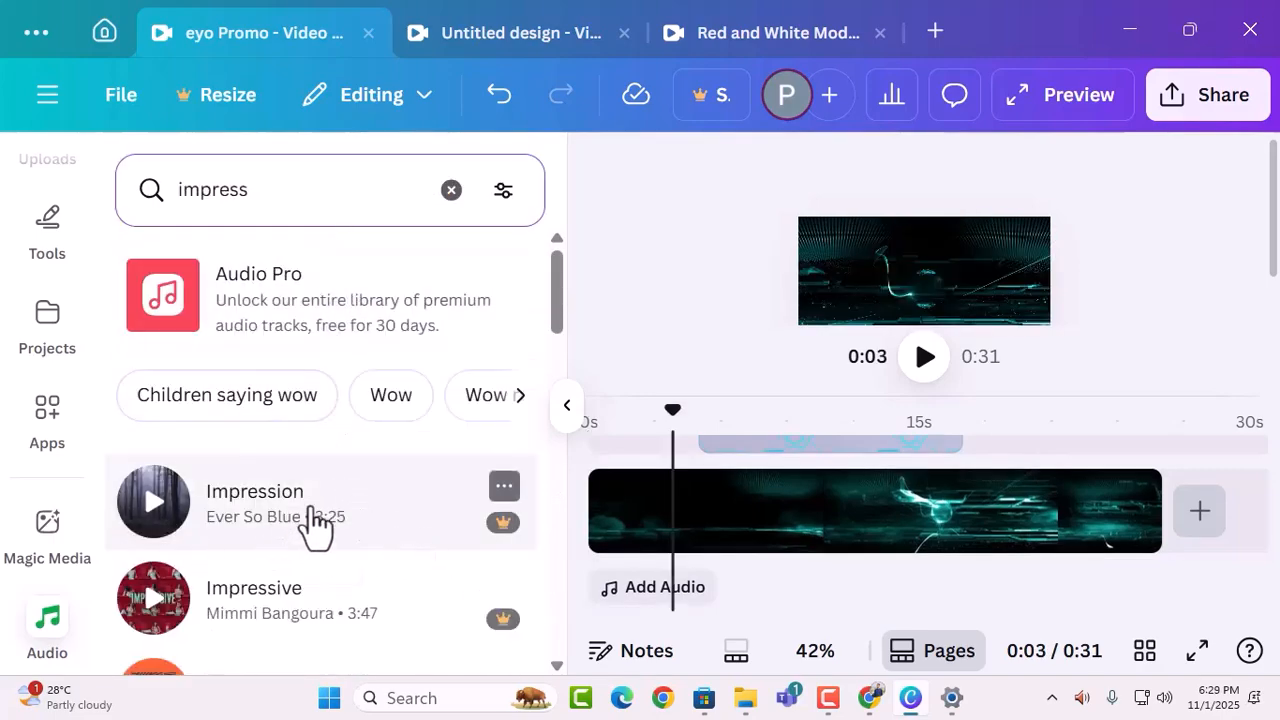
# Step: Preview the Emotional Documentary Classic and Epic Cinematic Trailer tracks from the "impress" audio results
pyautogui.scroll(-10, 320, 510)
pyautogui.scroll(-3, 340, 500)
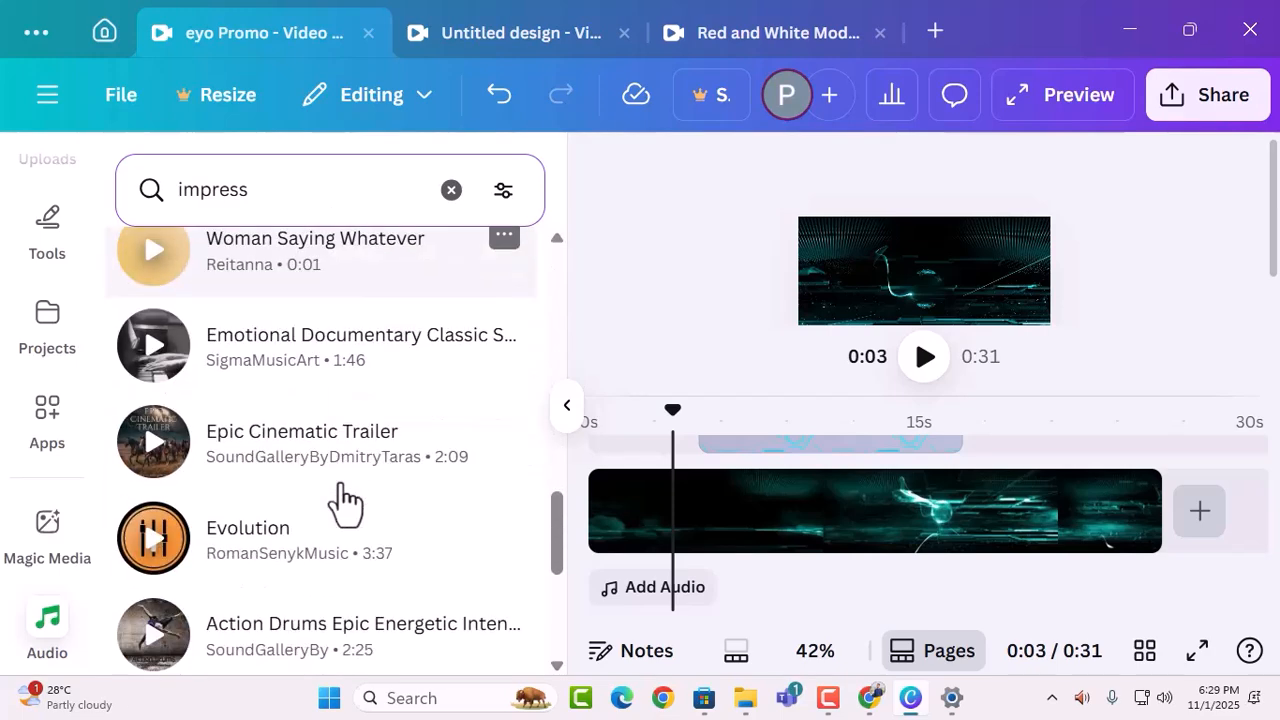
pyautogui.click(155, 355)
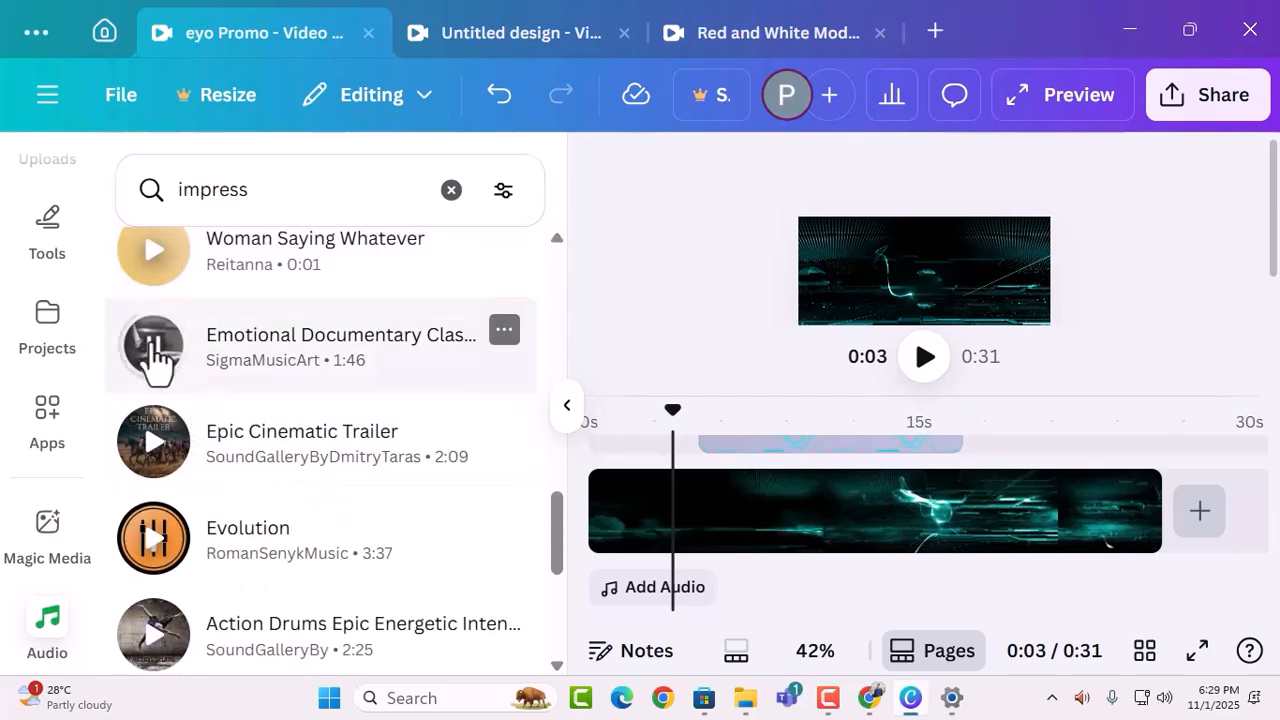
pyautogui.click(155, 452)
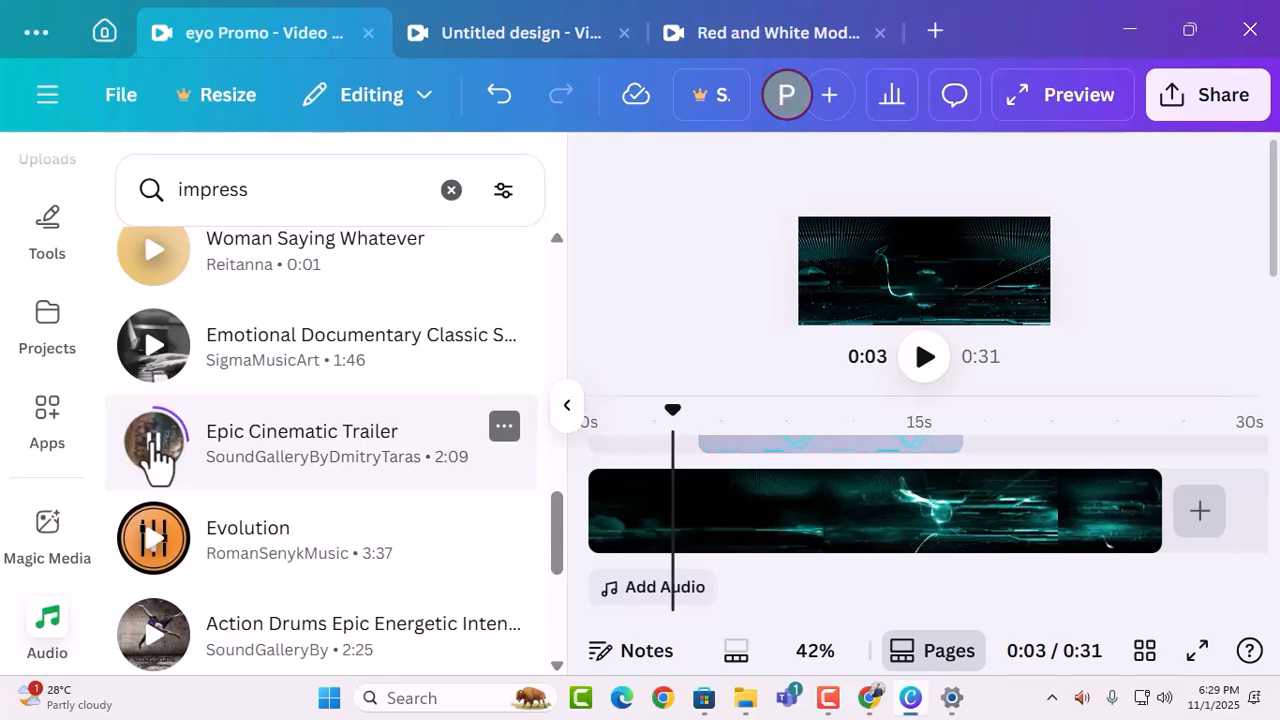
pyautogui.click(155, 442)
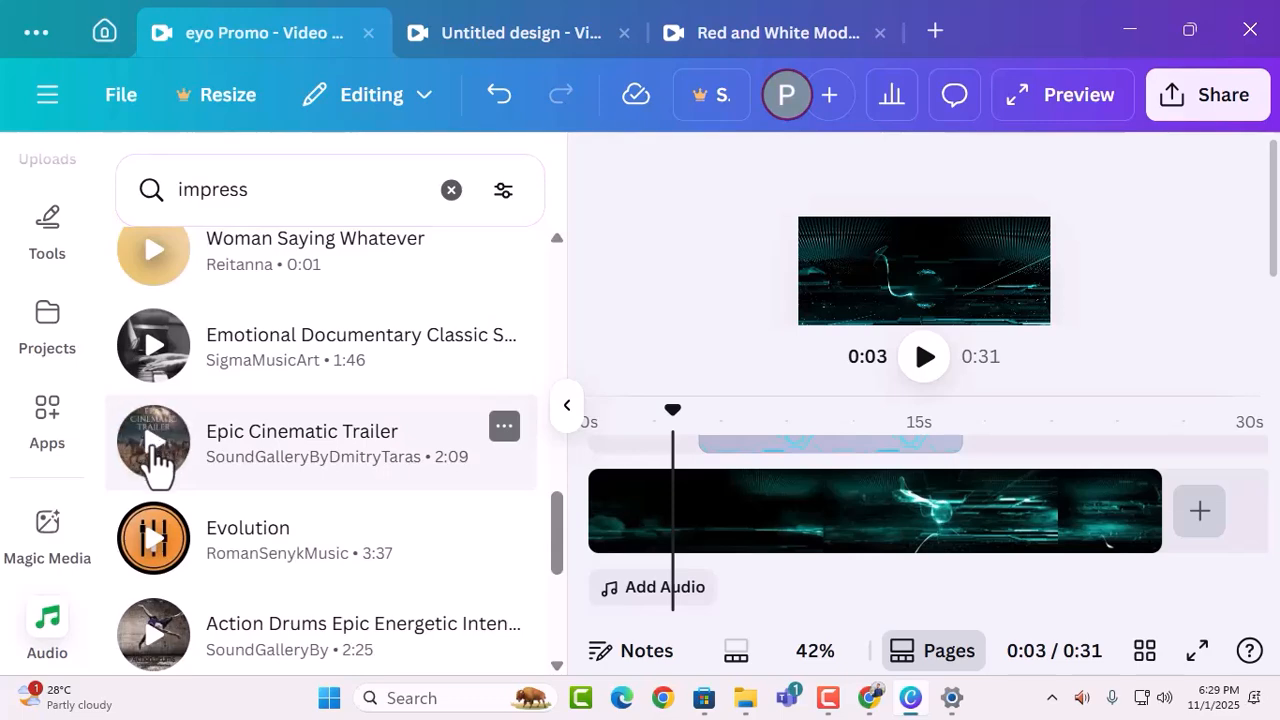
# Step: Add the Epic Cinematic Trailer track, extend its beginning to 0s on the timeline, and move the playhead to about 0:25
pyautogui.click(237, 455)
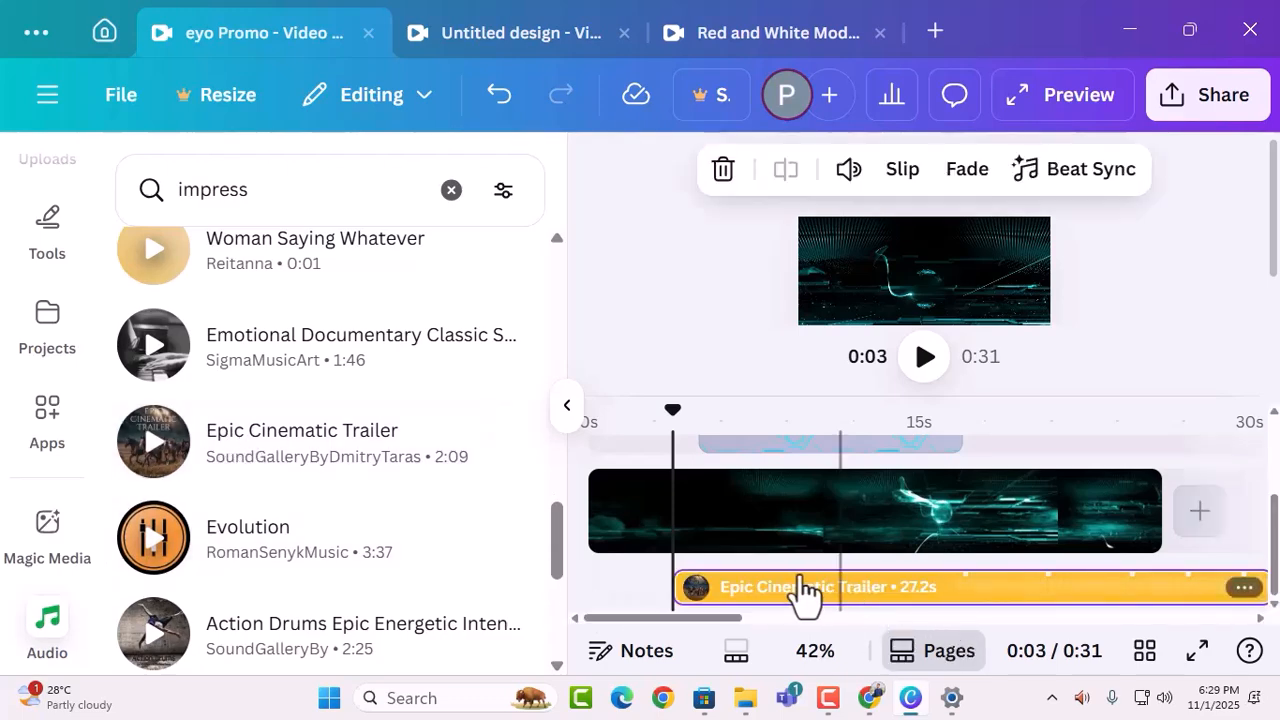
pyautogui.moveTo(678, 588); pyautogui.dragTo(590, 590)
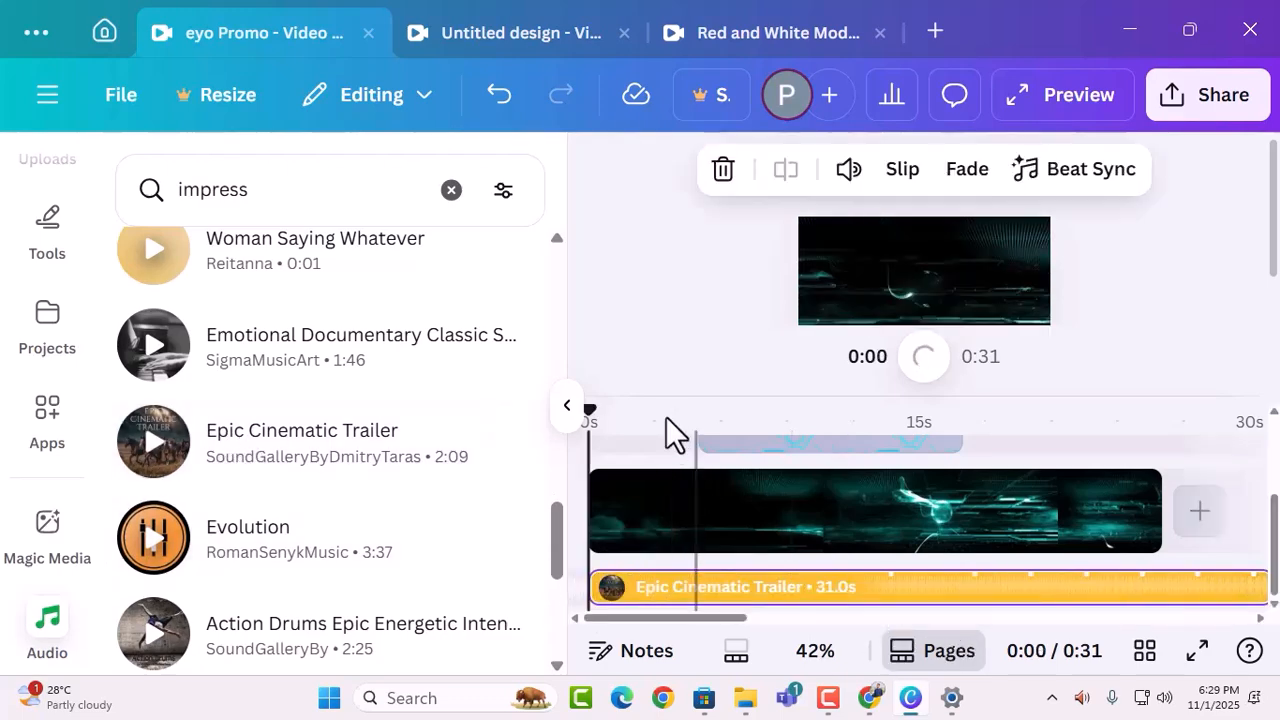
pyautogui.click(1163, 590)
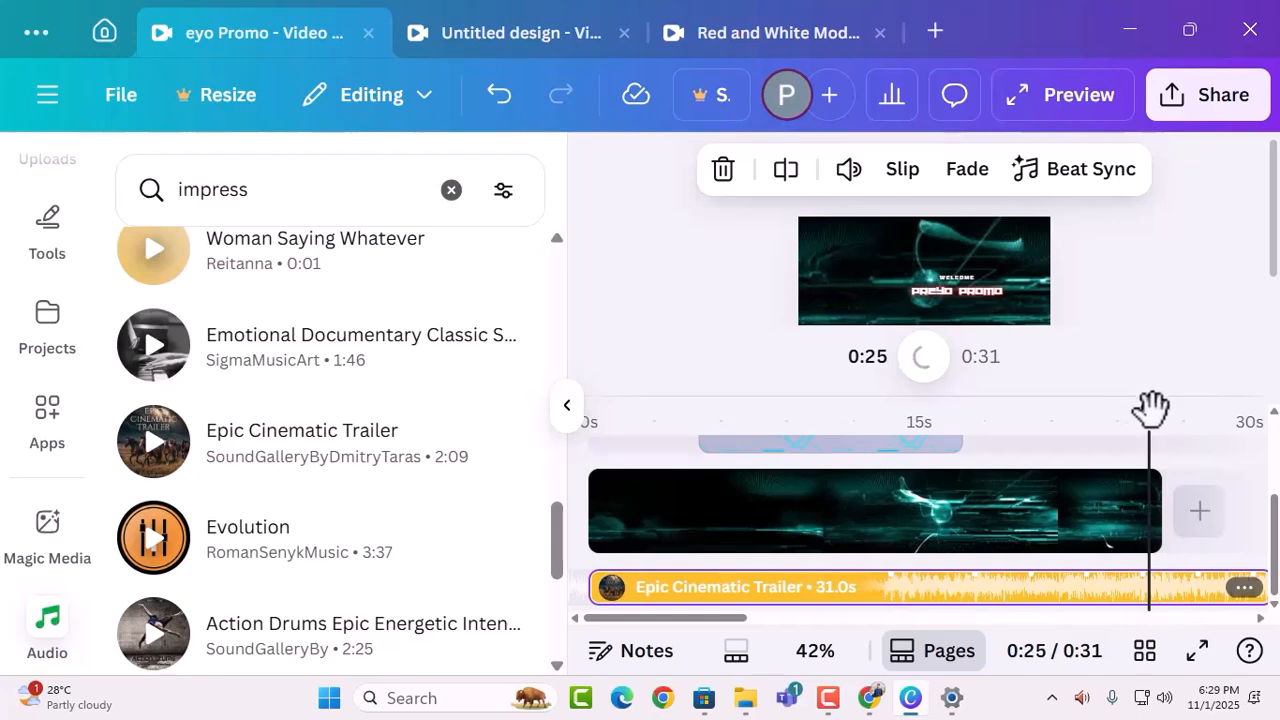
# Step: Trim the end of the Epic Cinematic Trailer track back to where the background video clip ends
pyautogui.moveTo(1155, 413); pyautogui.dragTo(1157, 417)
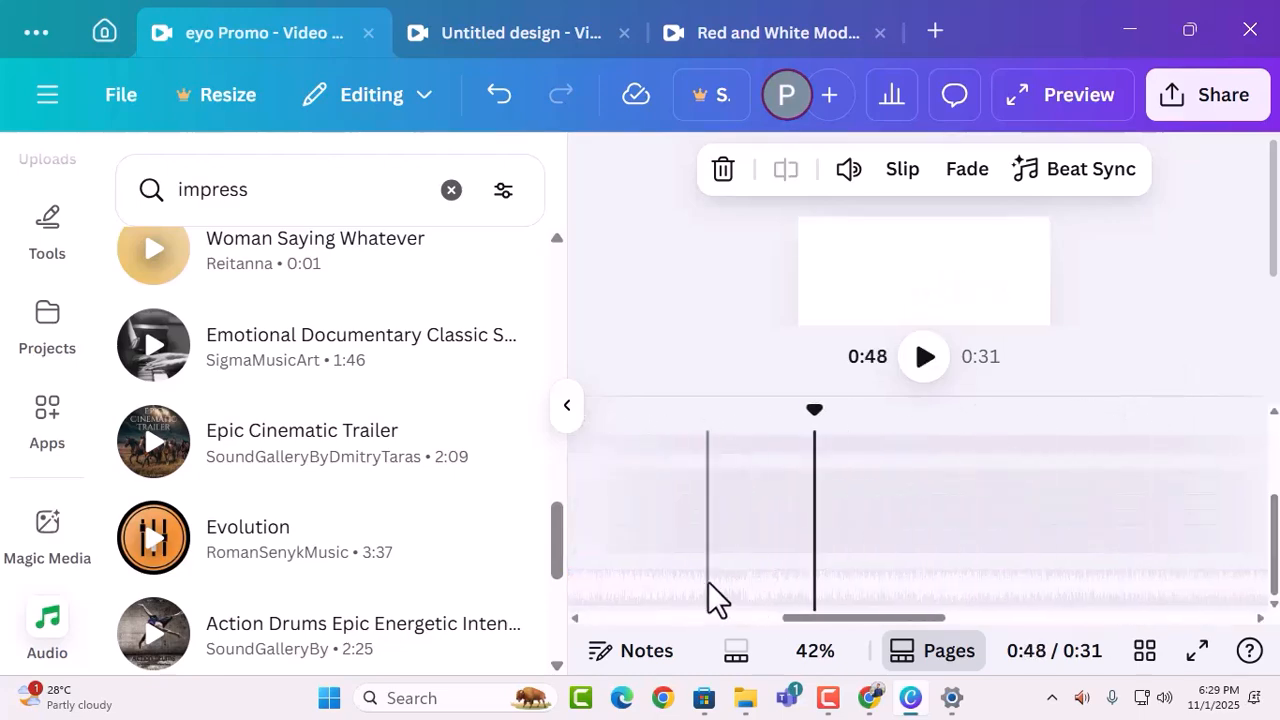
pyautogui.moveTo(827, 622); pyautogui.dragTo(740, 620)
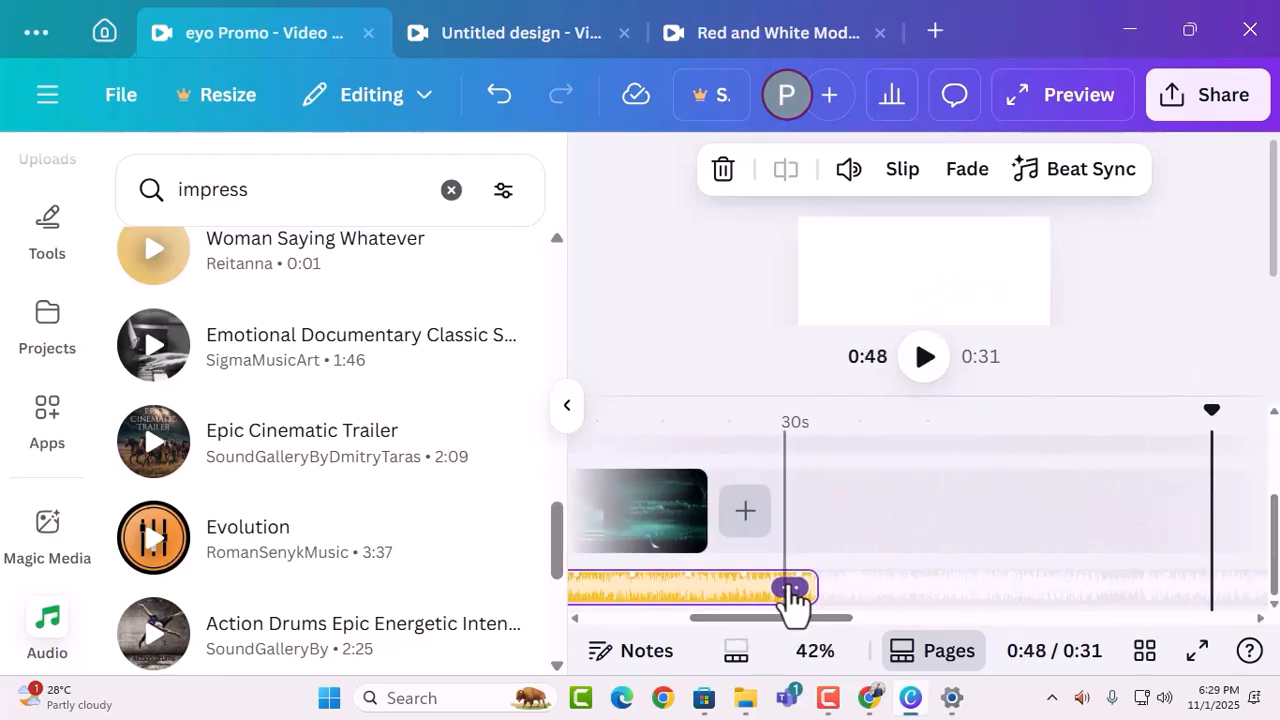
# Step: Download the intro as an MP4 video at 1080p (HD) quality without saving the download settings
pyautogui.click(1176, 94)
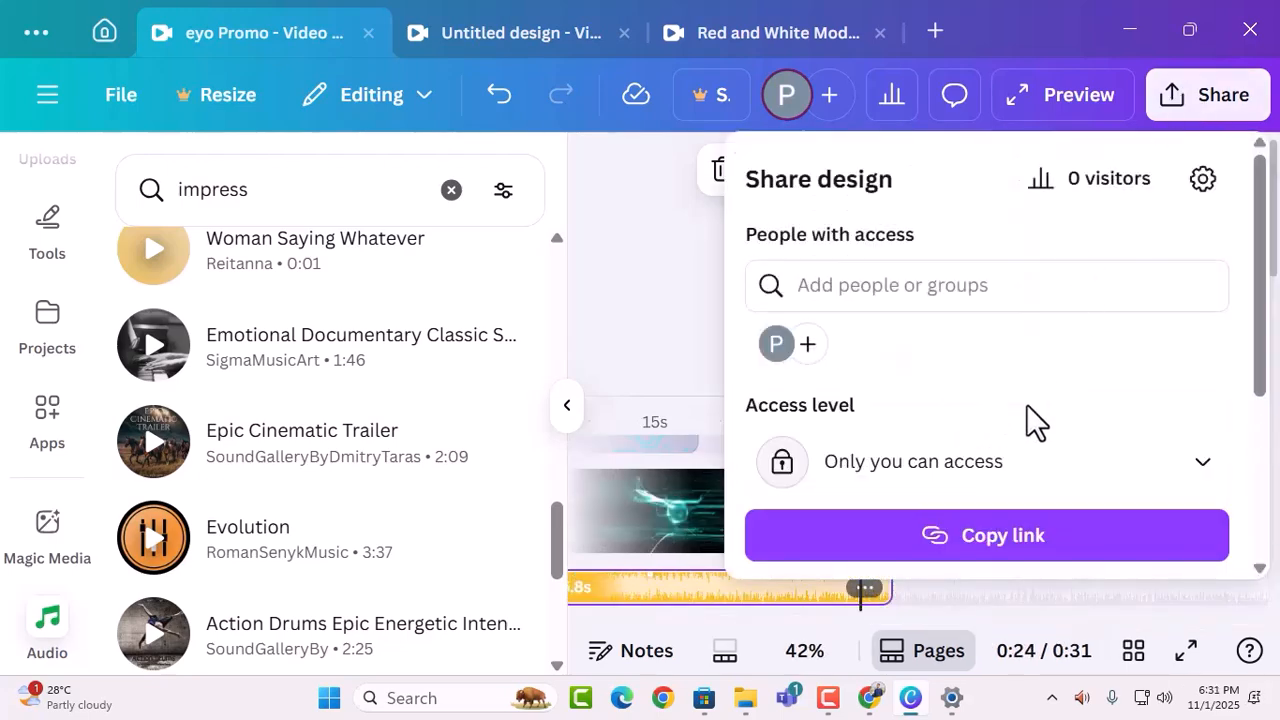
pyautogui.scroll(-3, 1029, 390)
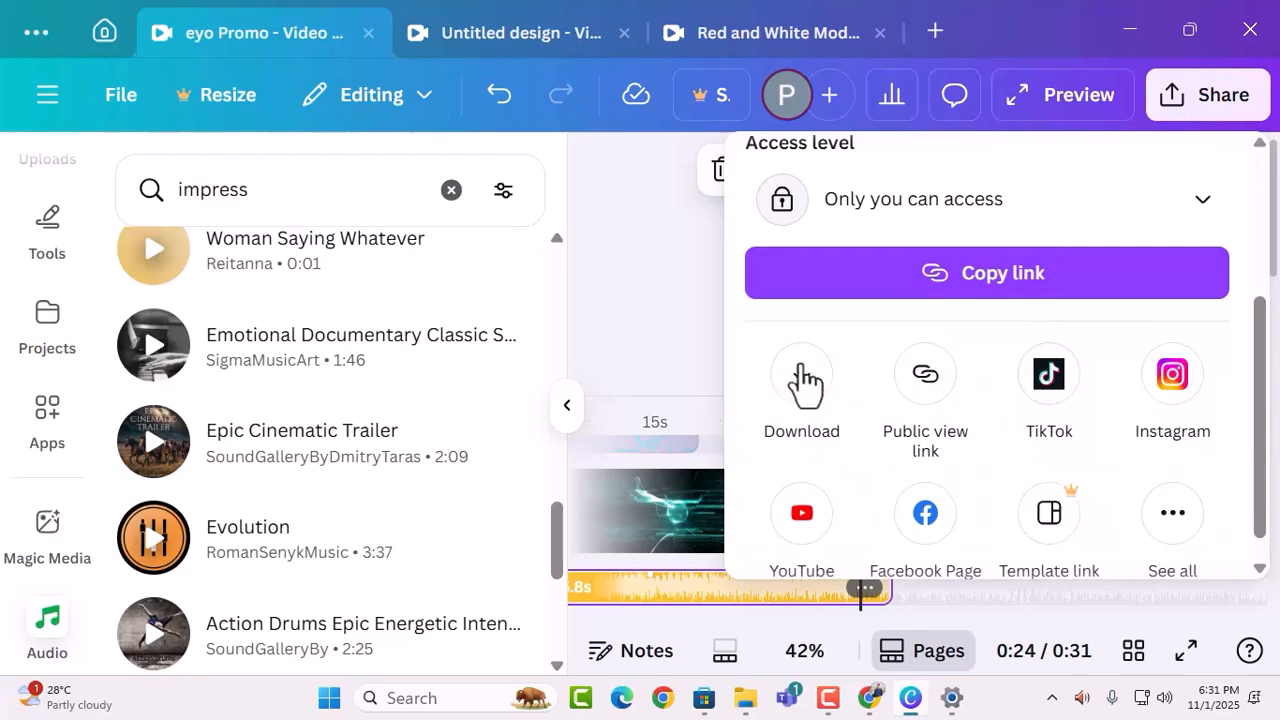
pyautogui.click(802, 378)
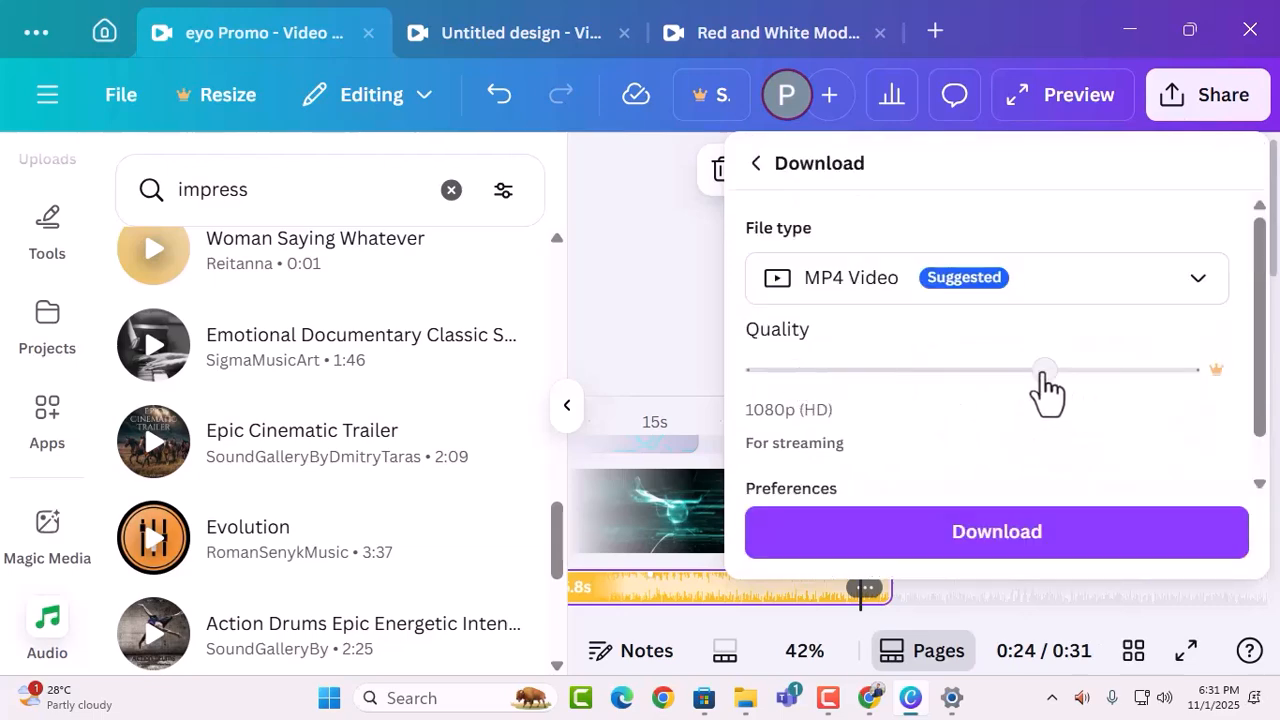
pyautogui.scroll(-1, 1071, 255)
pyautogui.click(1141, 242)
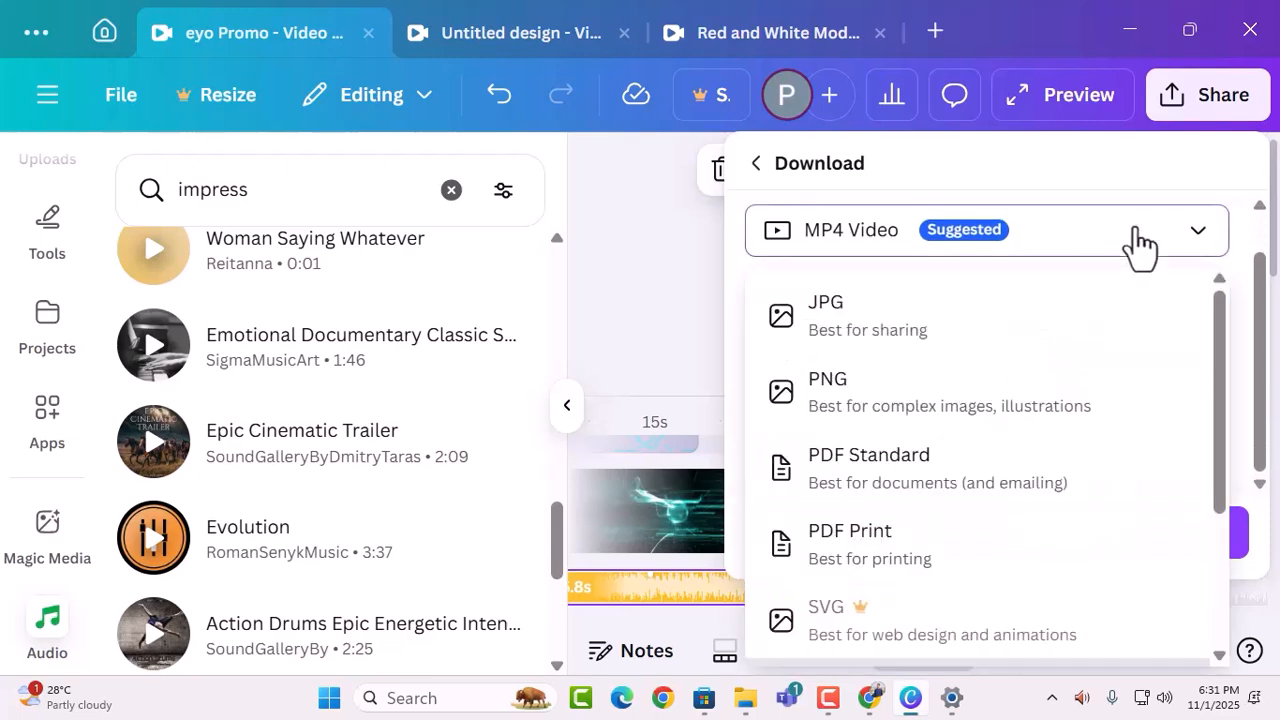
pyautogui.click(1141, 242)
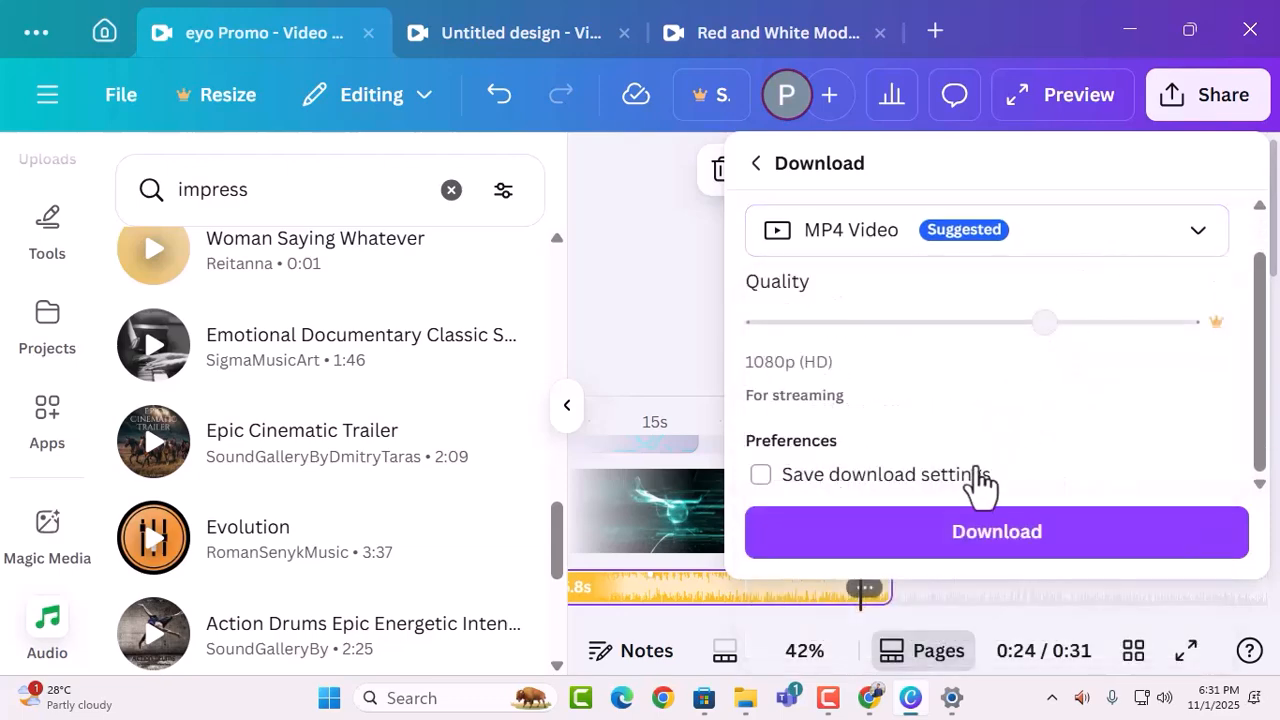
pyautogui.click(1016, 551)
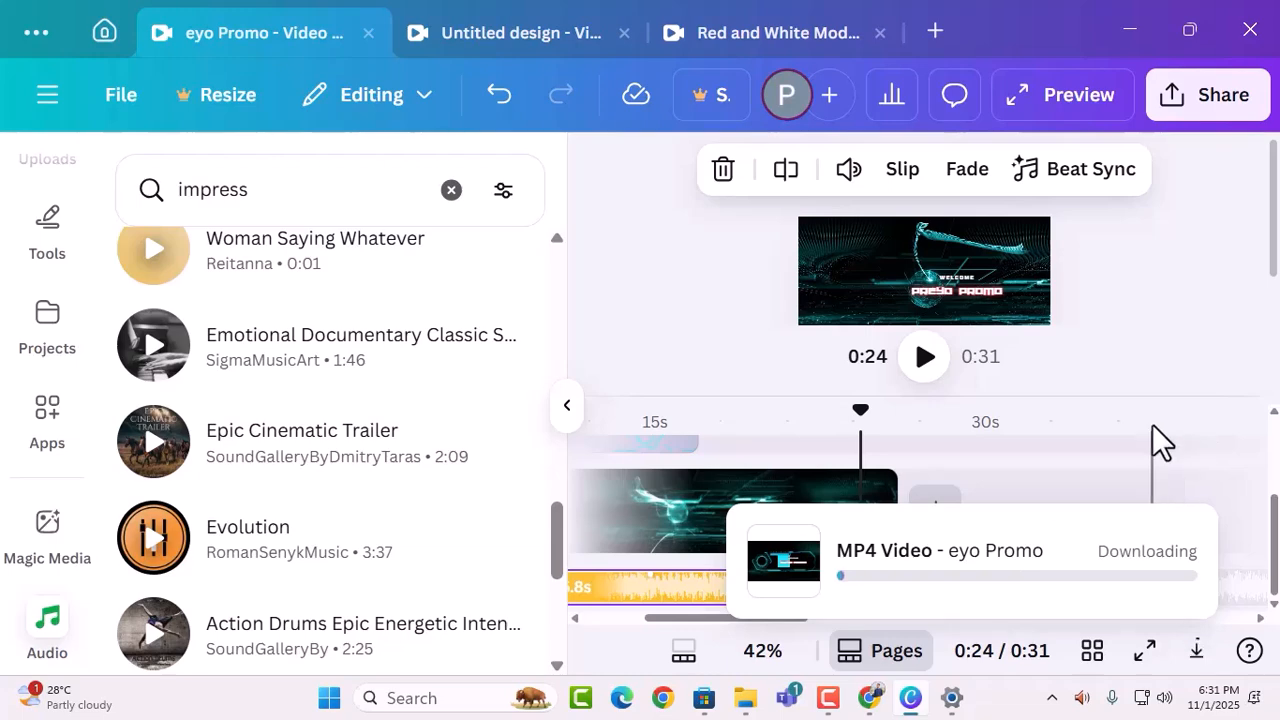
# Step: Play the eyo Promo file from the Downloads folder in a maximized VLC media player, set as the permanent .mp4 app, declining its update
pyautogui.moveTo(826, 703)
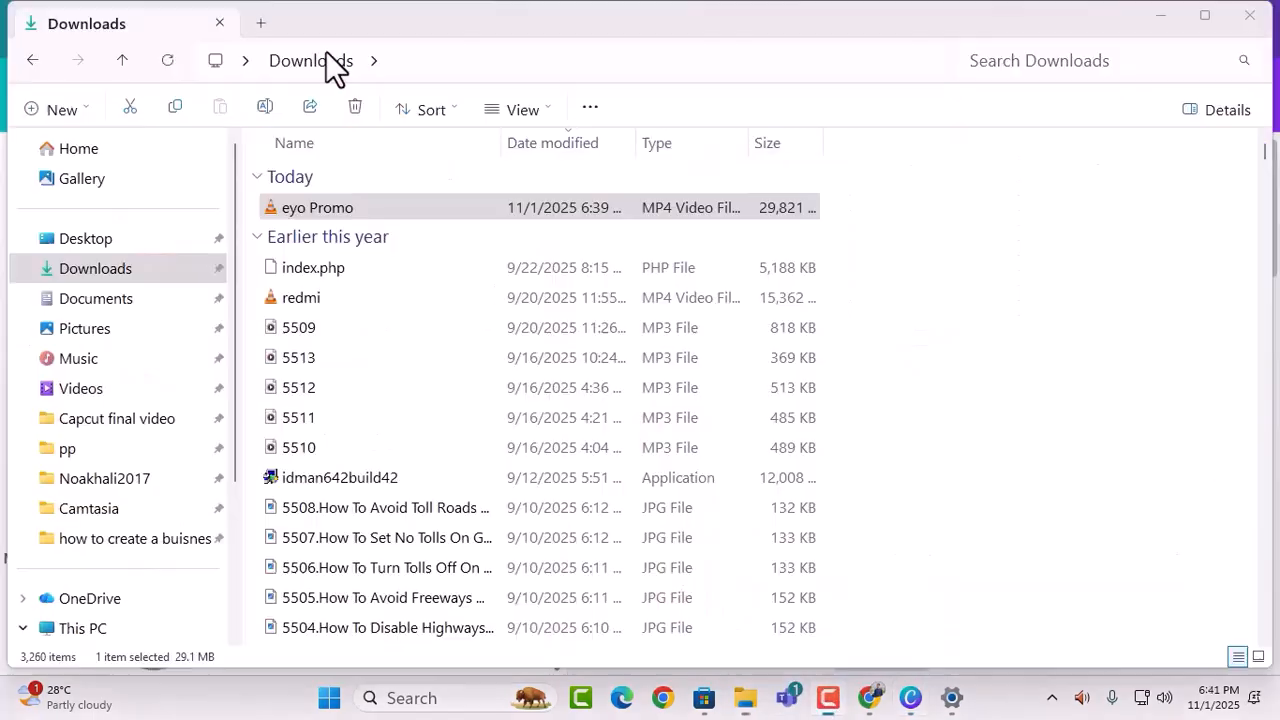
pyautogui.click(379, 210)
pyautogui.doubleClick(379, 210)
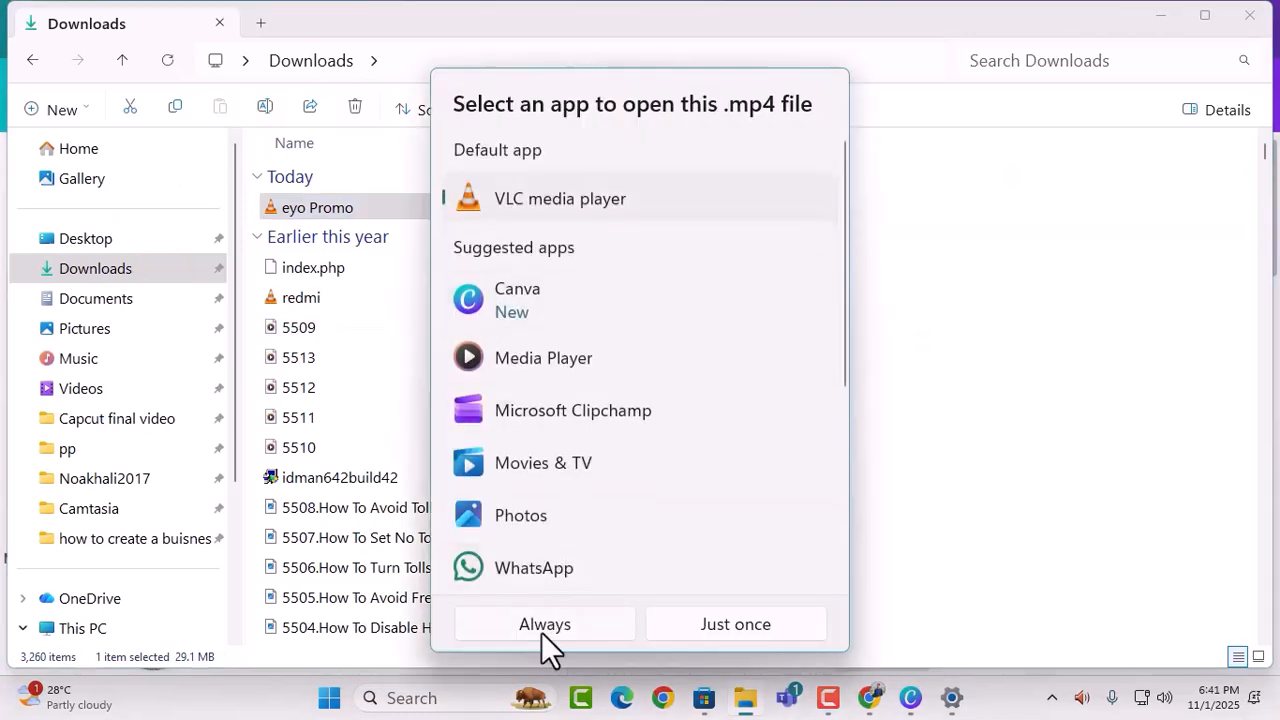
pyautogui.click(541, 630)
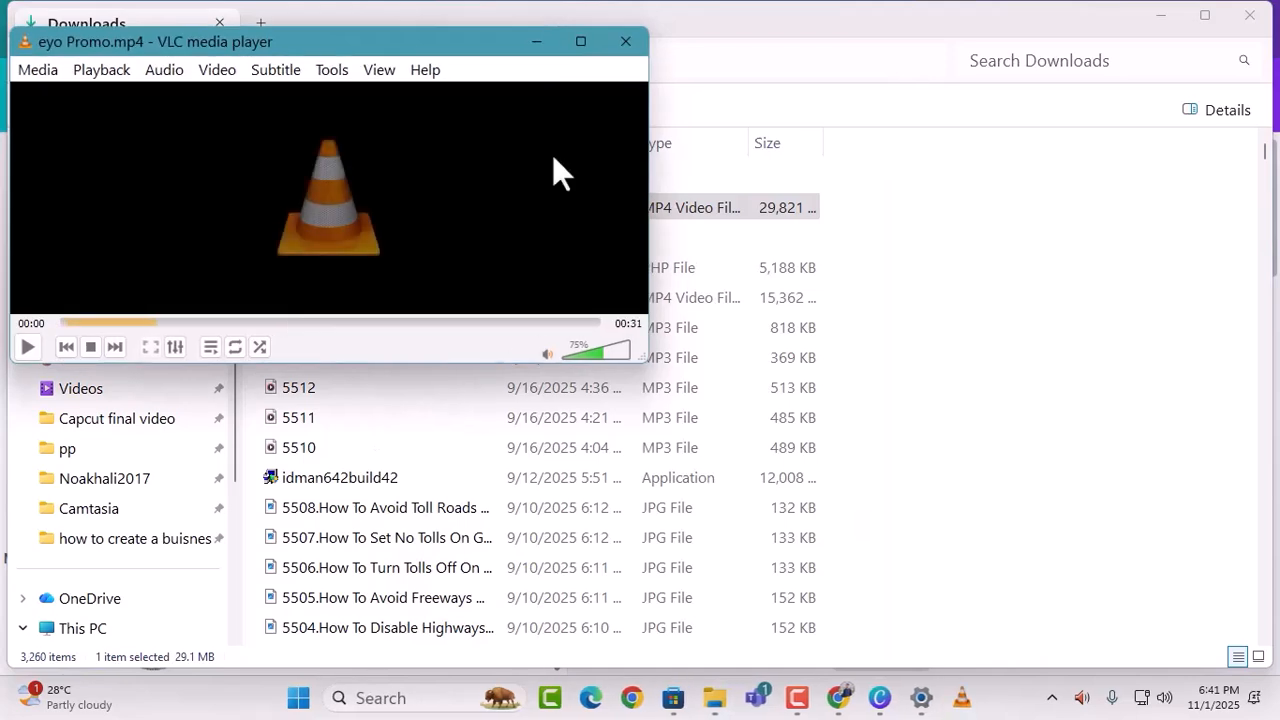
pyautogui.click(582, 41)
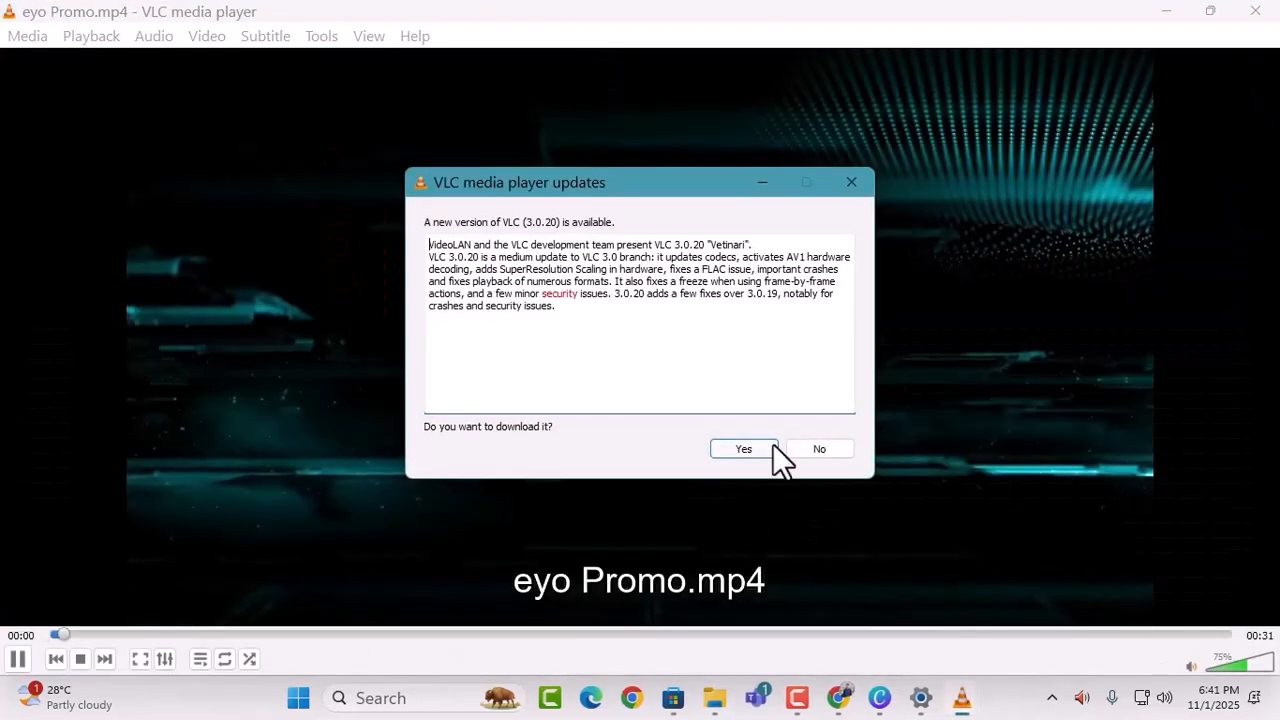
pyautogui.click(820, 448)
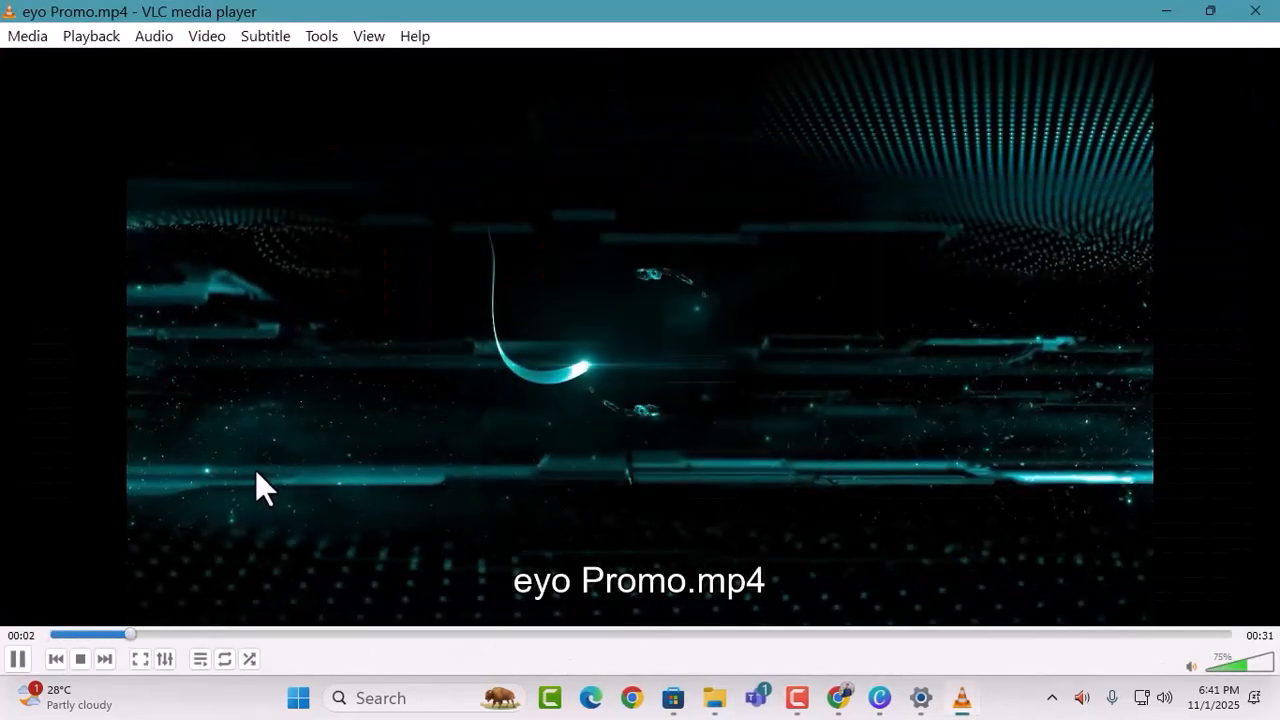